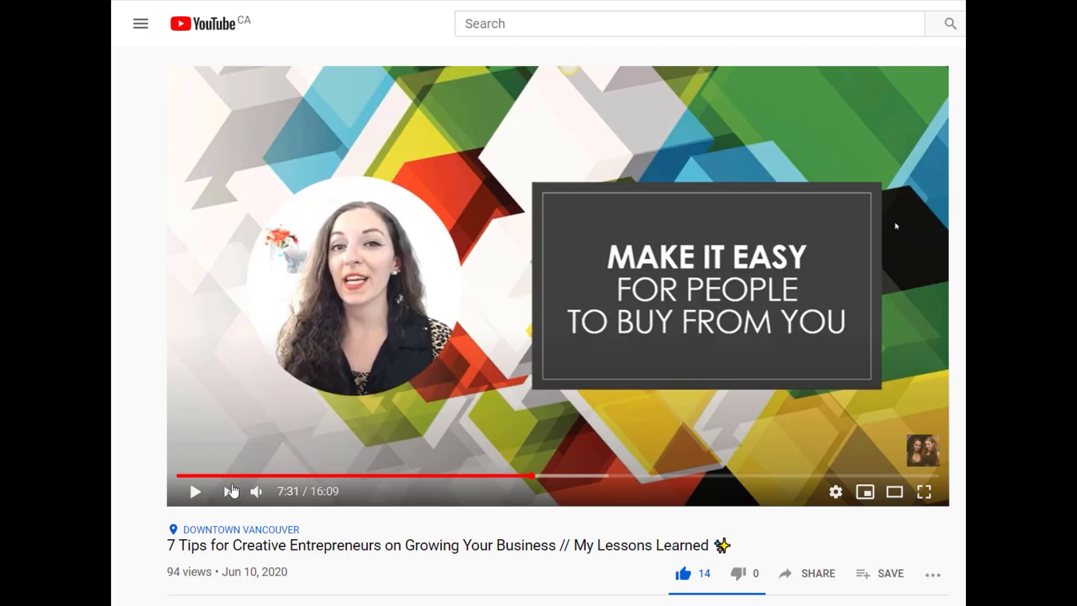
Play the example video, then pause it at 8:28 on the SHARE YOUR WINS part
click(195, 493)
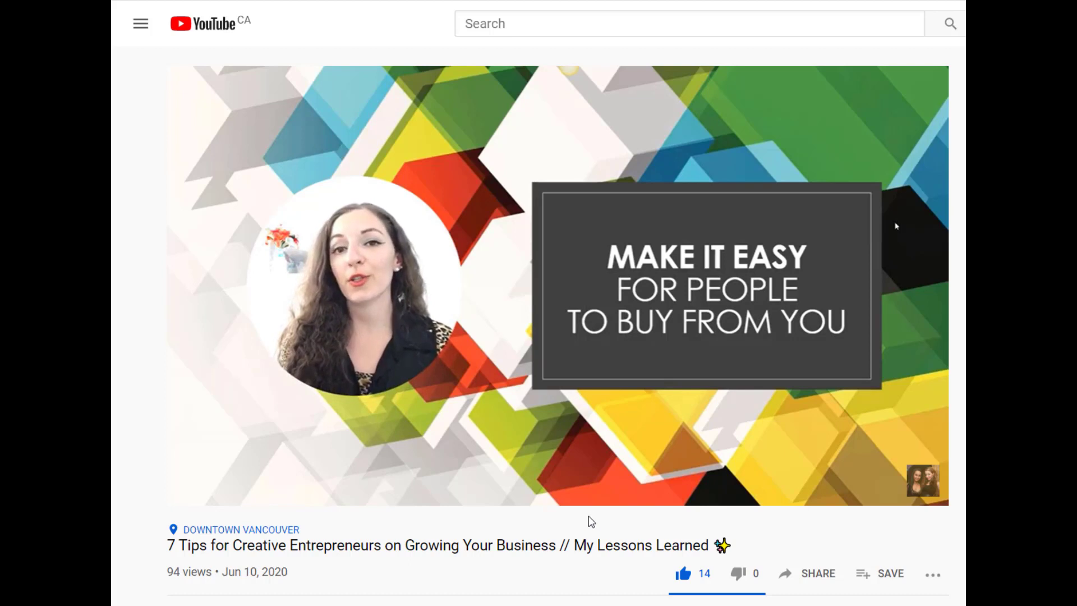
click(540, 482)
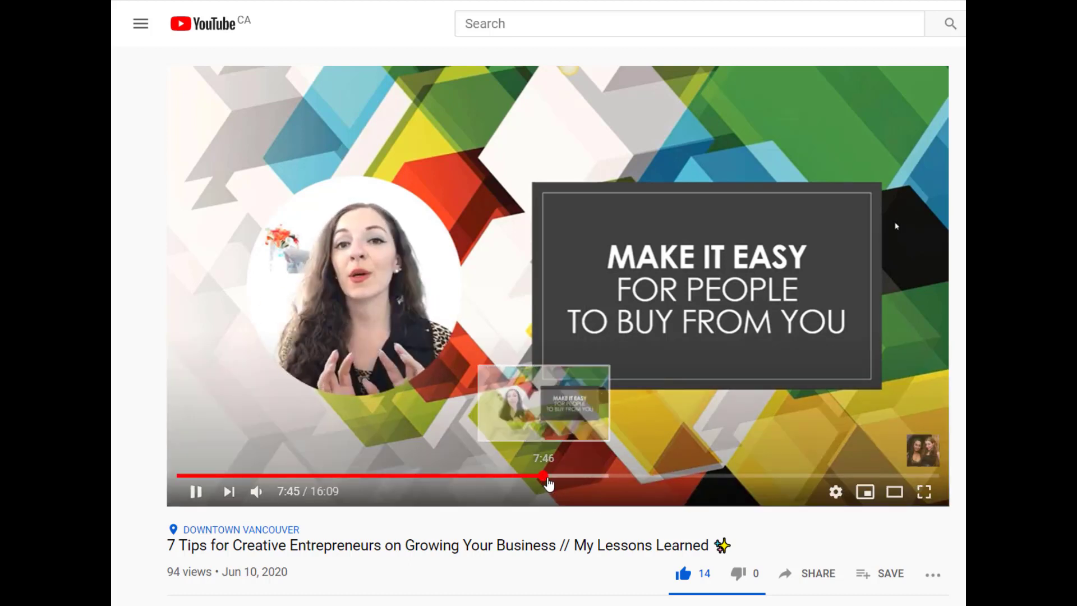
click(195, 478)
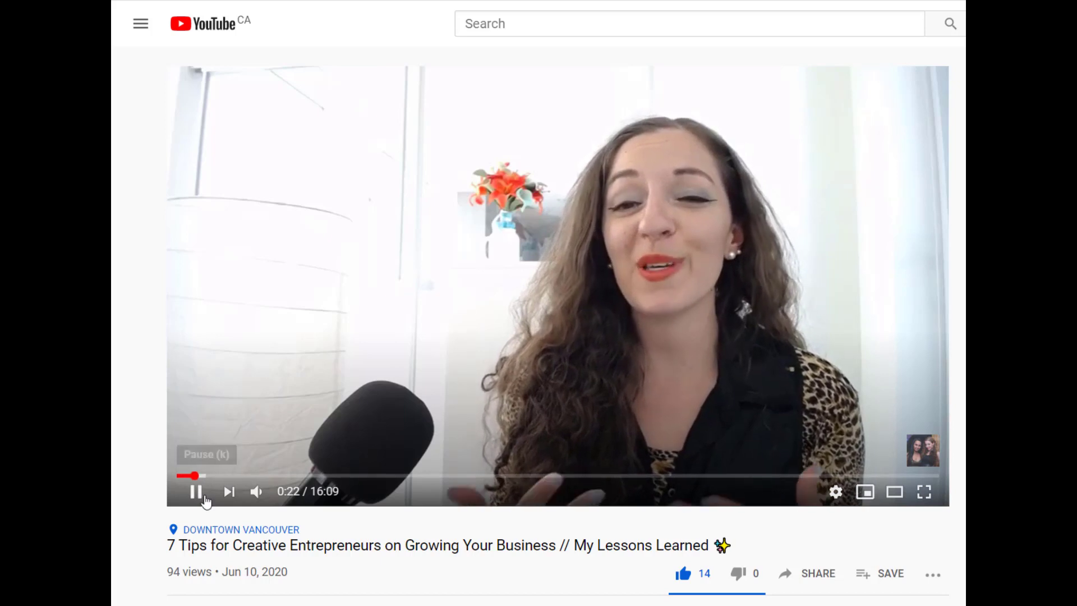
click(205, 499)
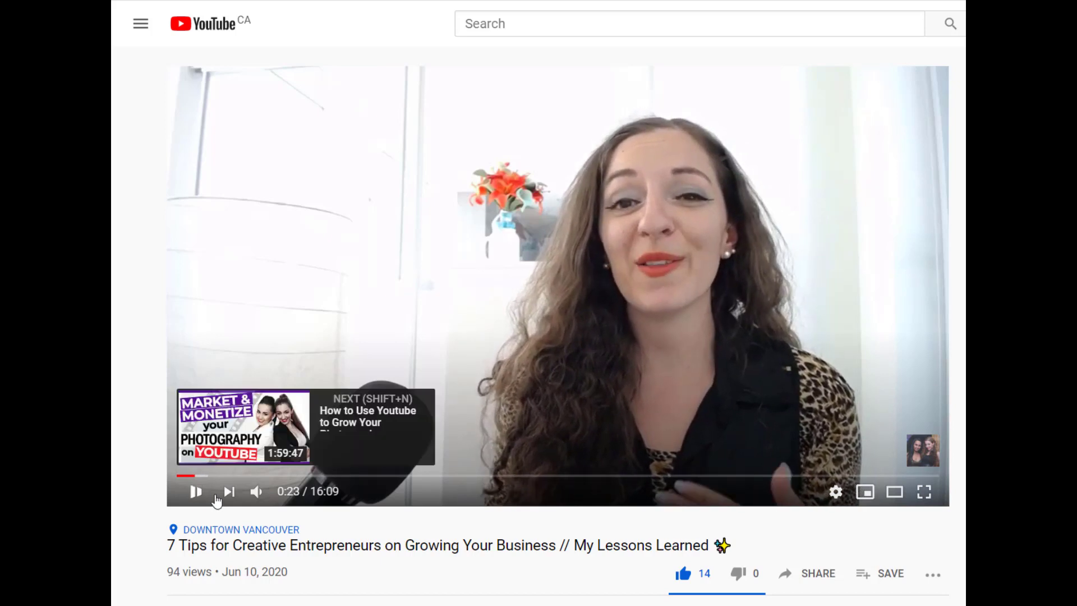
click(576, 476)
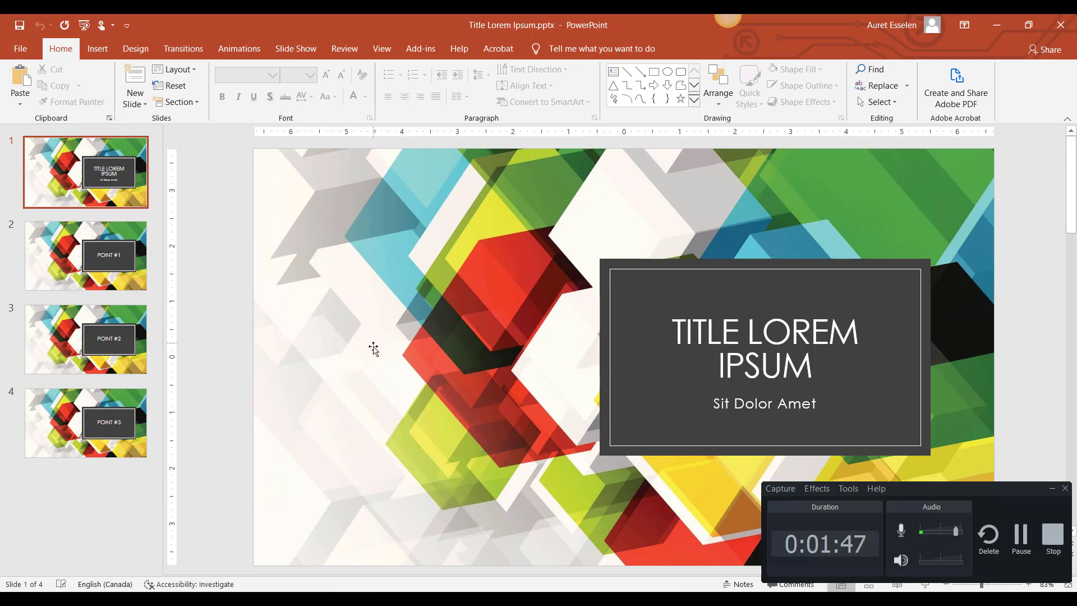
Preview slides POINT #1 to POINT #3, return to the title slide, and show the Add-ins recording tools
click(81, 251)
click(118, 354)
click(110, 408)
click(101, 200)
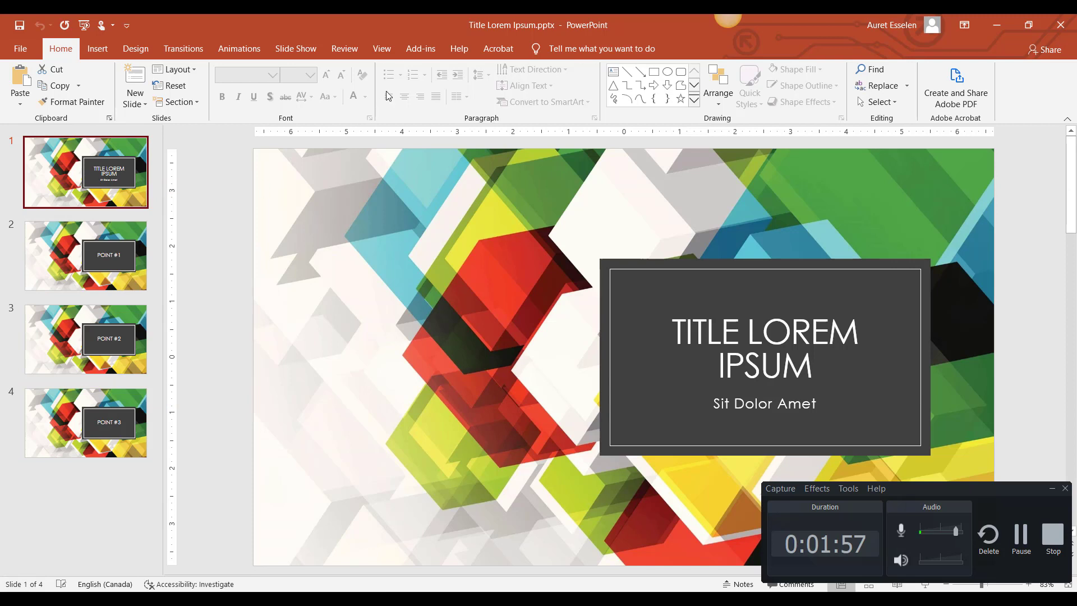
click(410, 51)
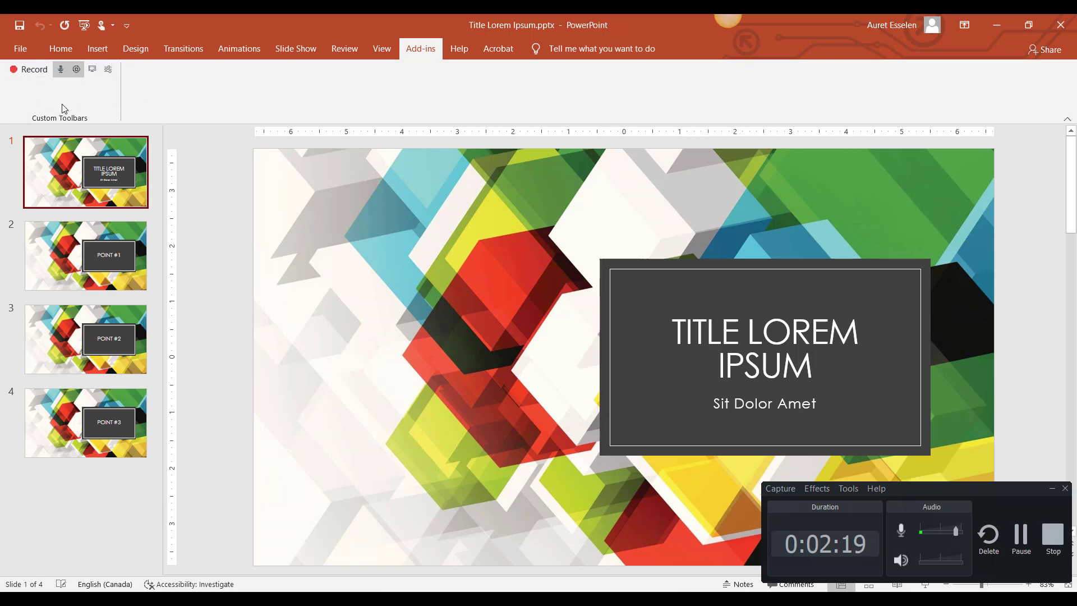
click(26, 57)
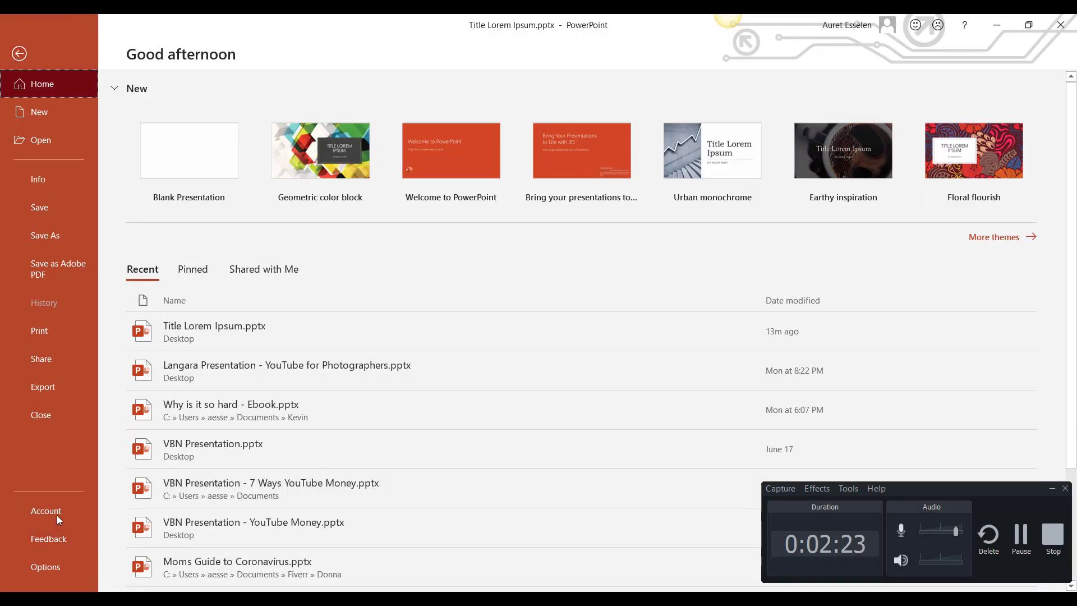
click(49, 564)
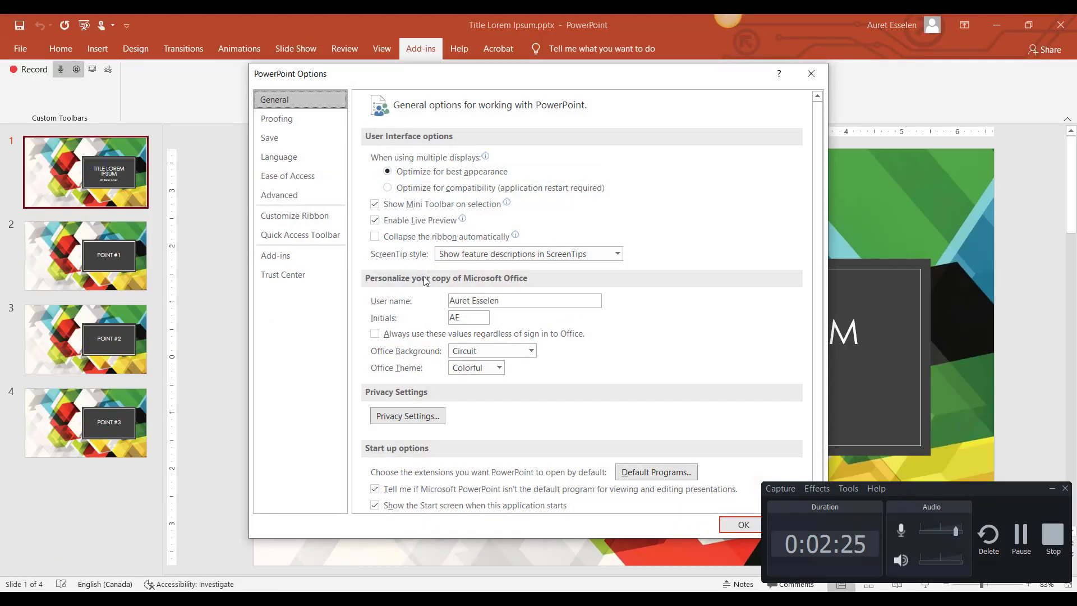
click(285, 256)
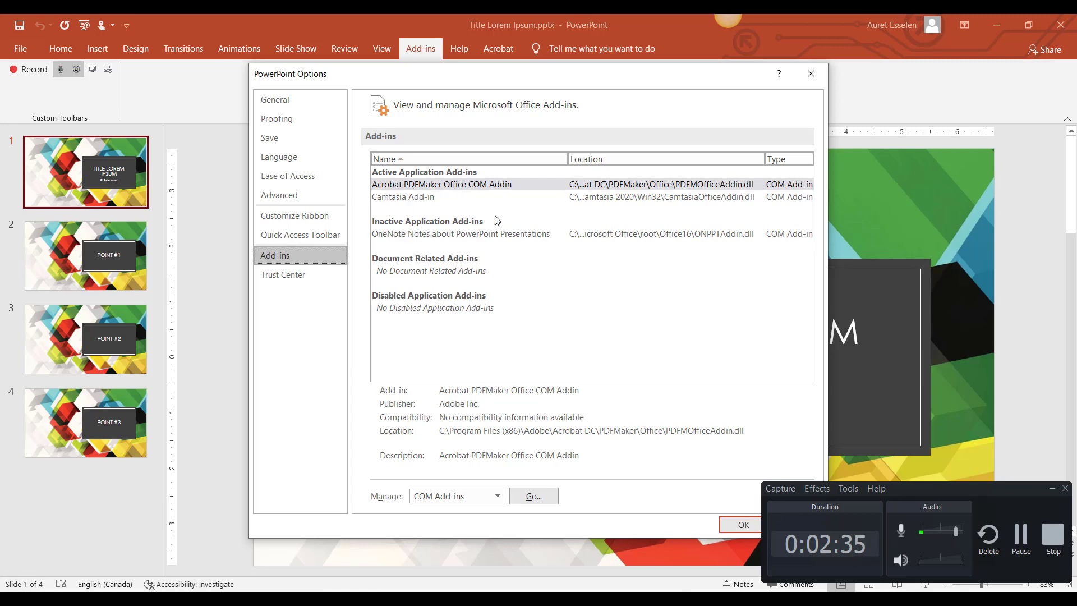
click(497, 496)
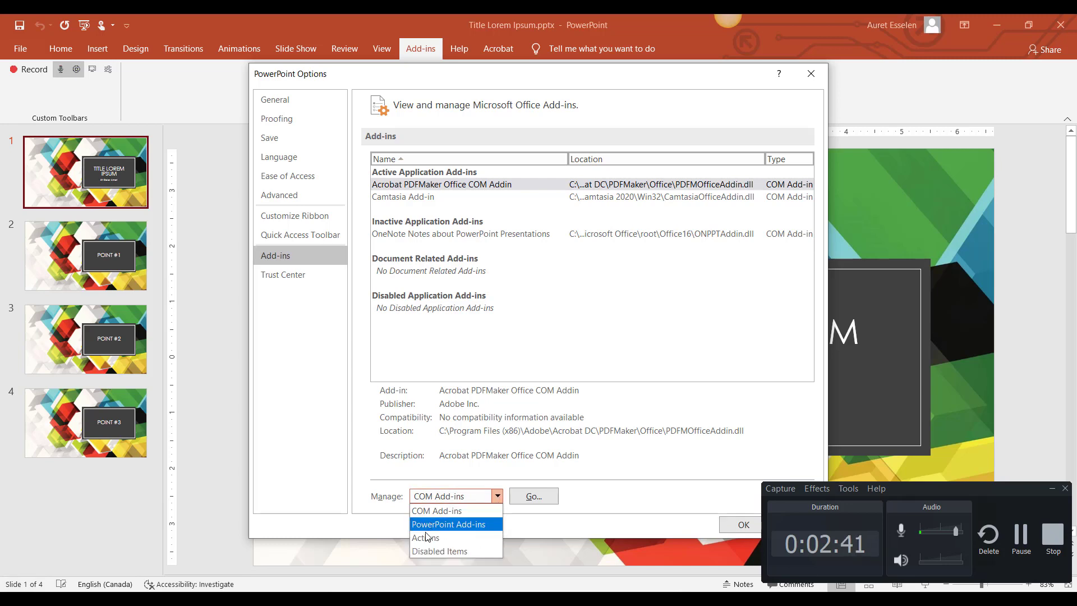
click(477, 550)
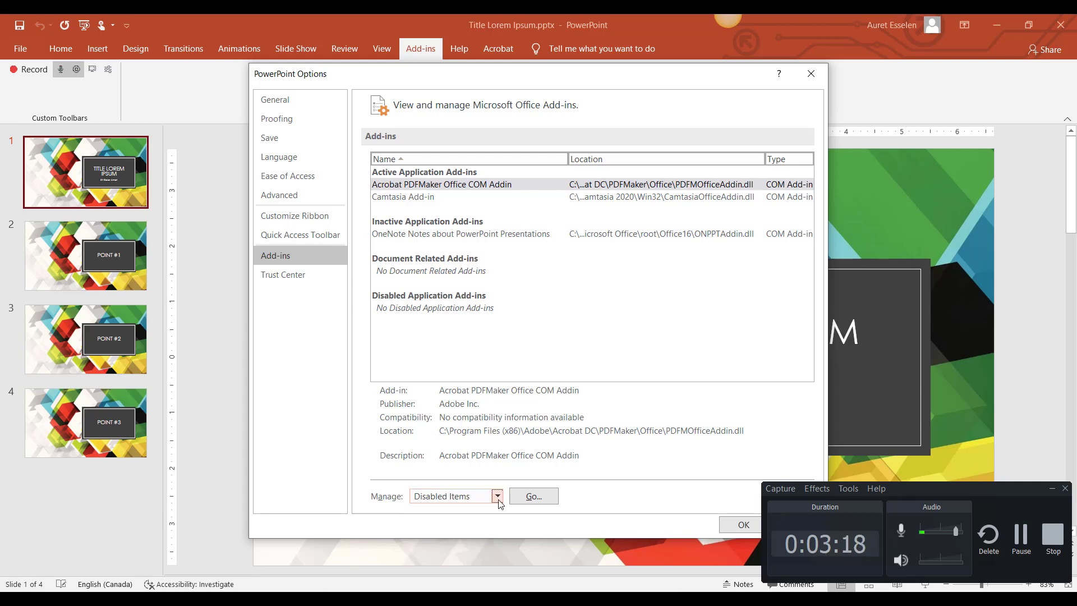
click(539, 496)
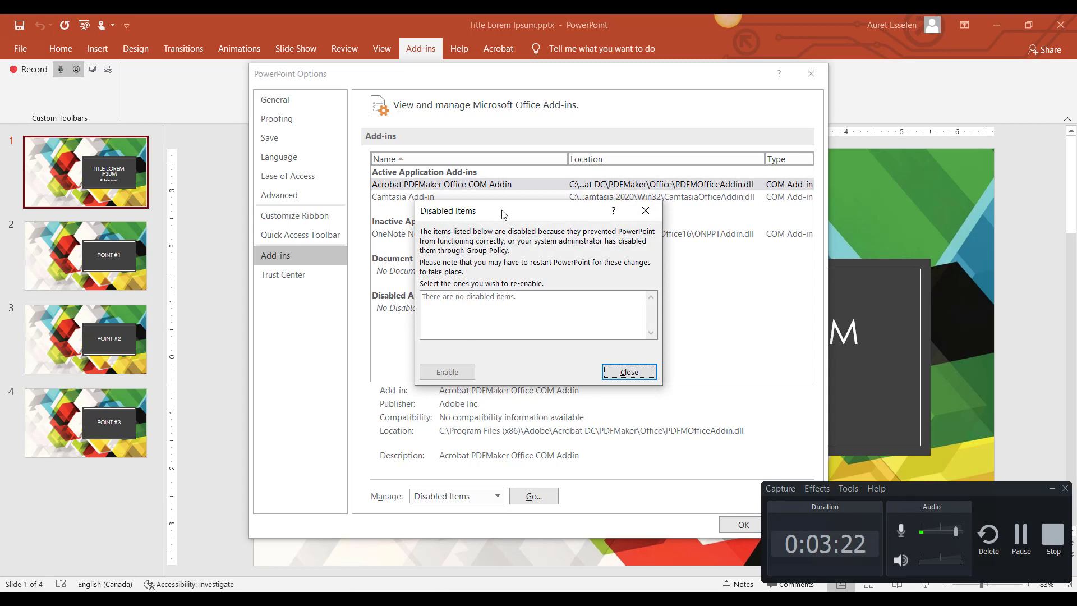
drag(496, 212, 493, 278)
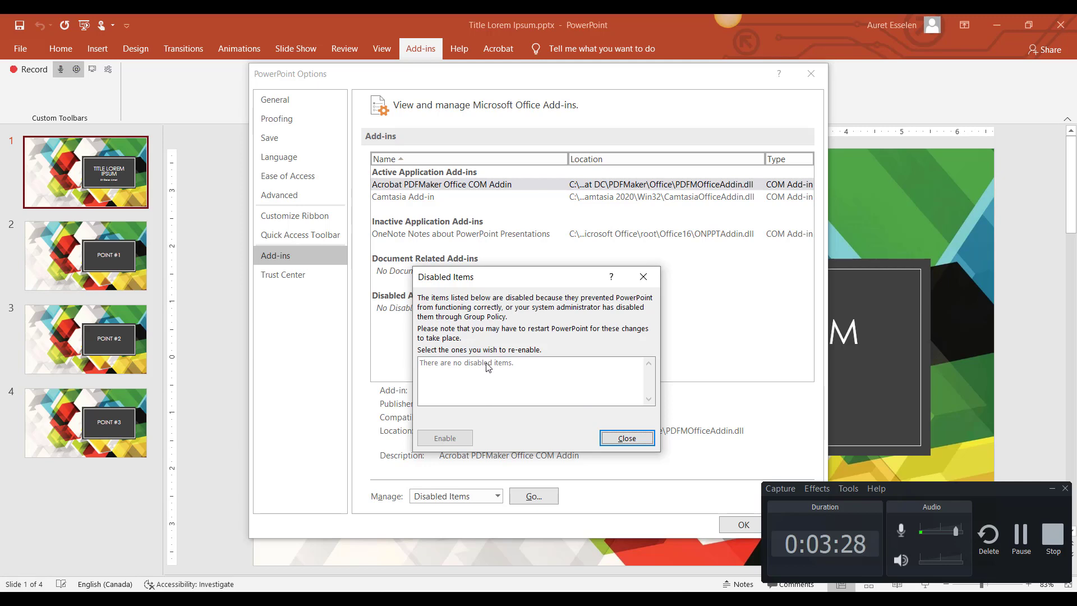
click(648, 280)
click(811, 74)
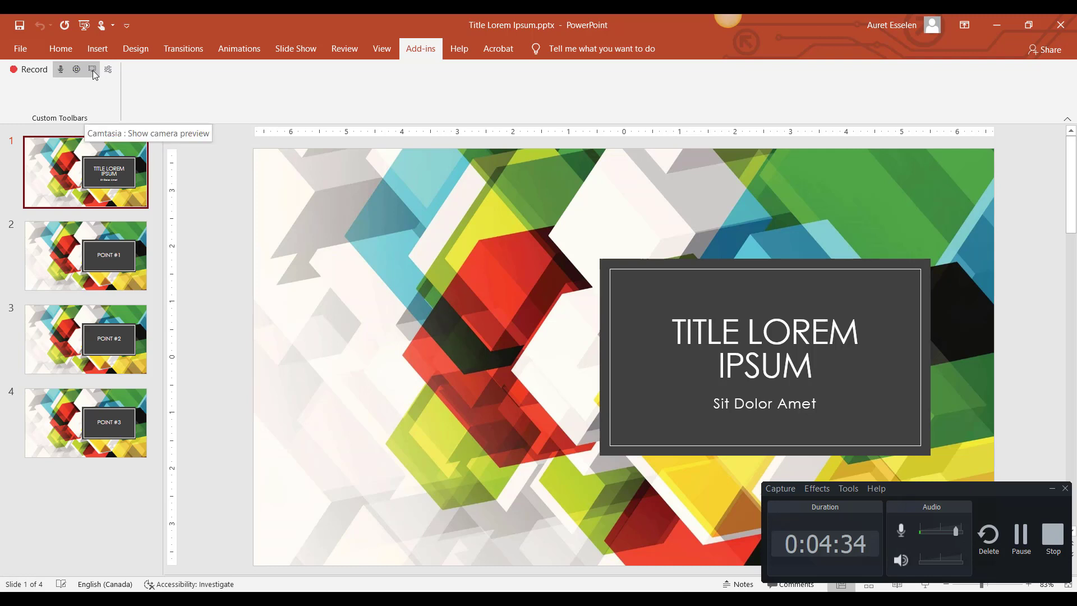
click(93, 70)
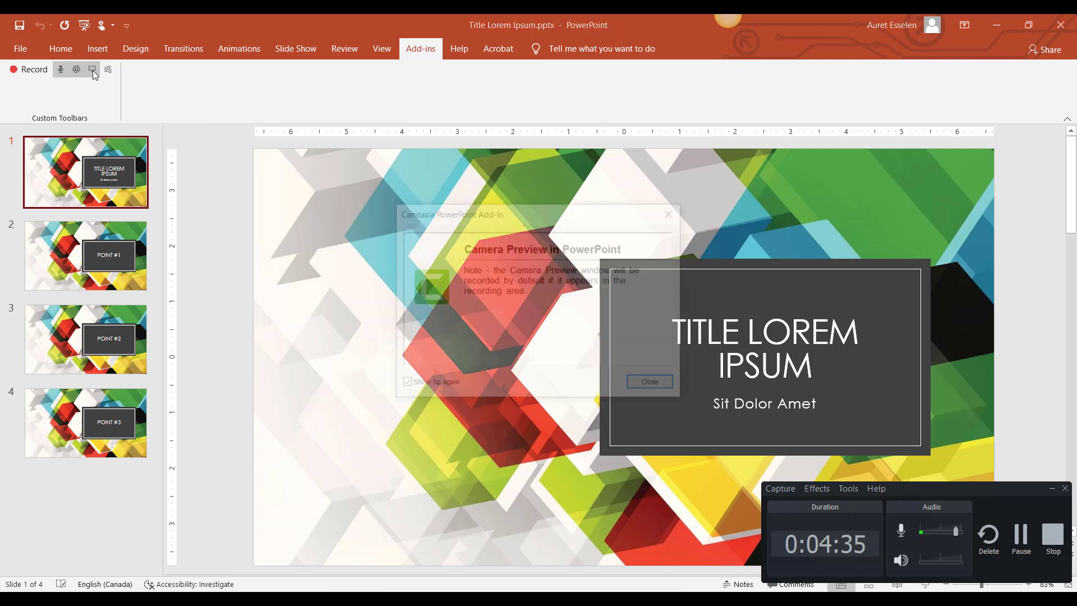
click(653, 384)
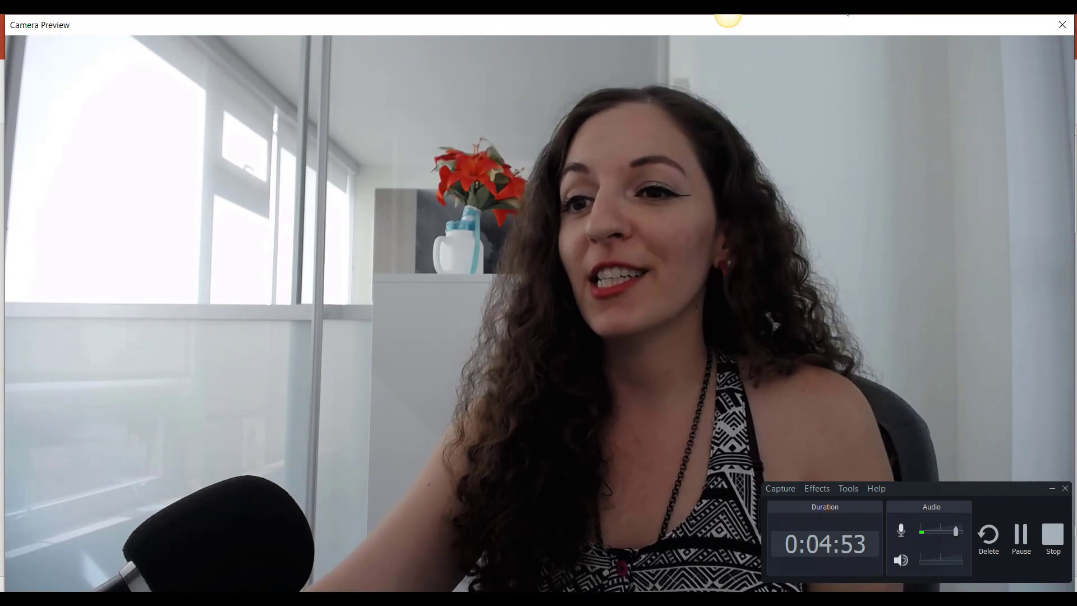
click(1062, 24)
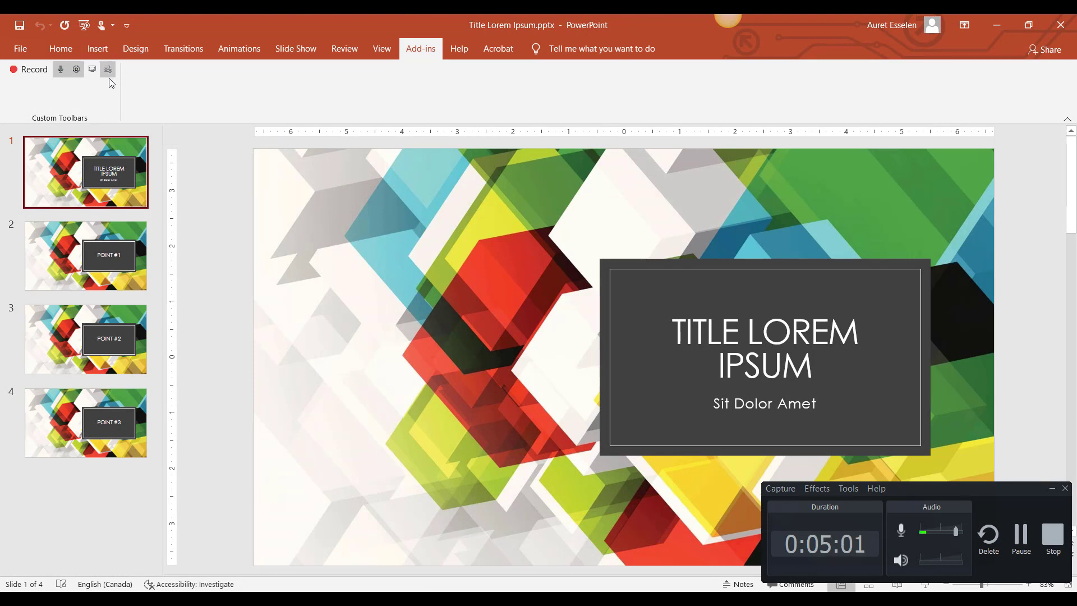
Open the Camtasia Add-in Options and keep the USB microphone as the audio source
click(107, 70)
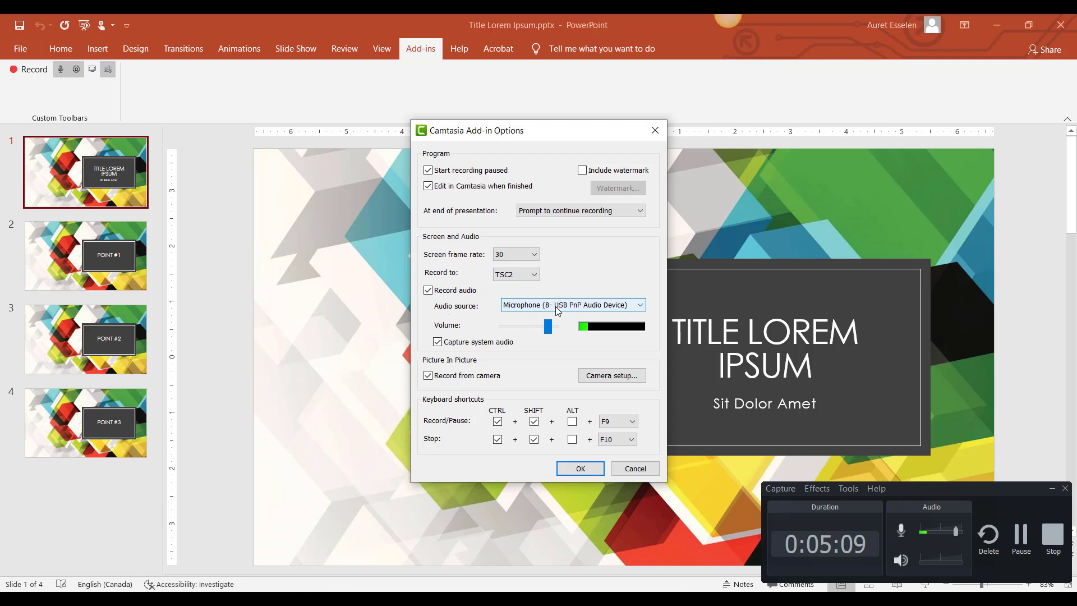
click(559, 305)
click(560, 313)
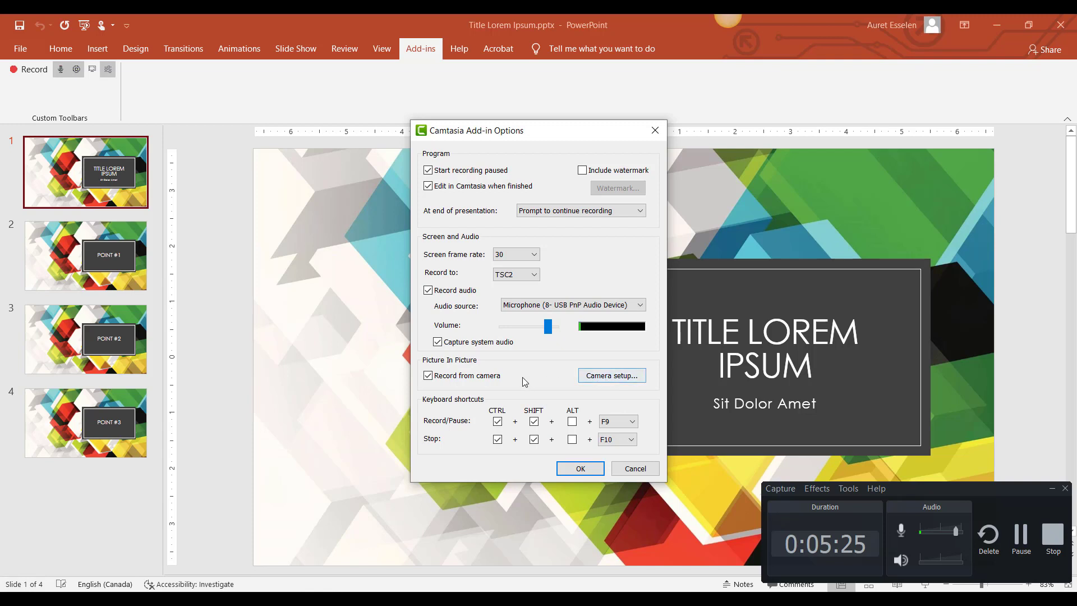
click(595, 379)
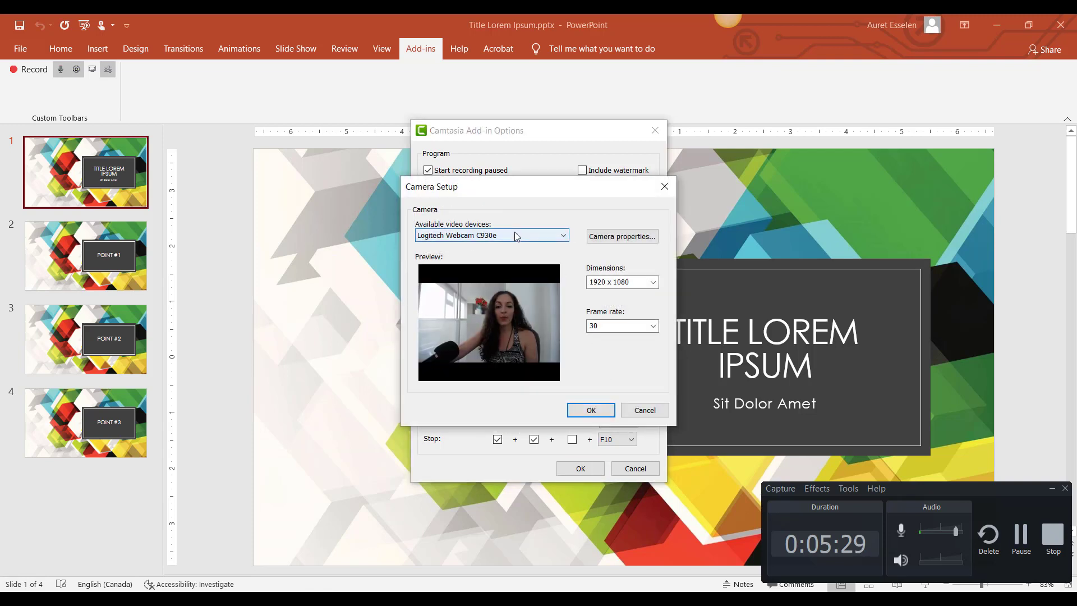
click(514, 233)
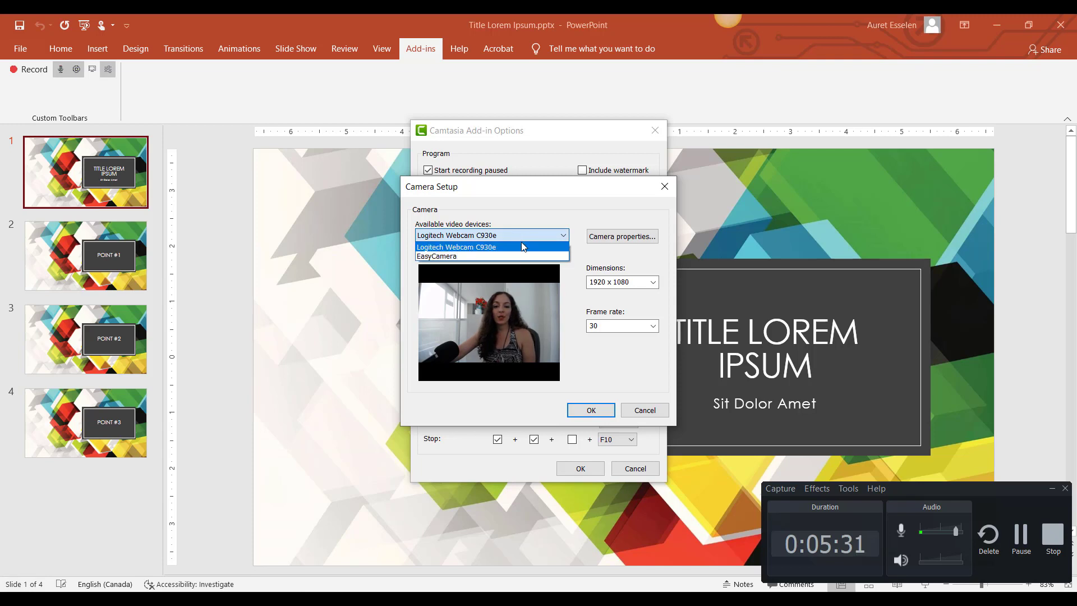
click(523, 247)
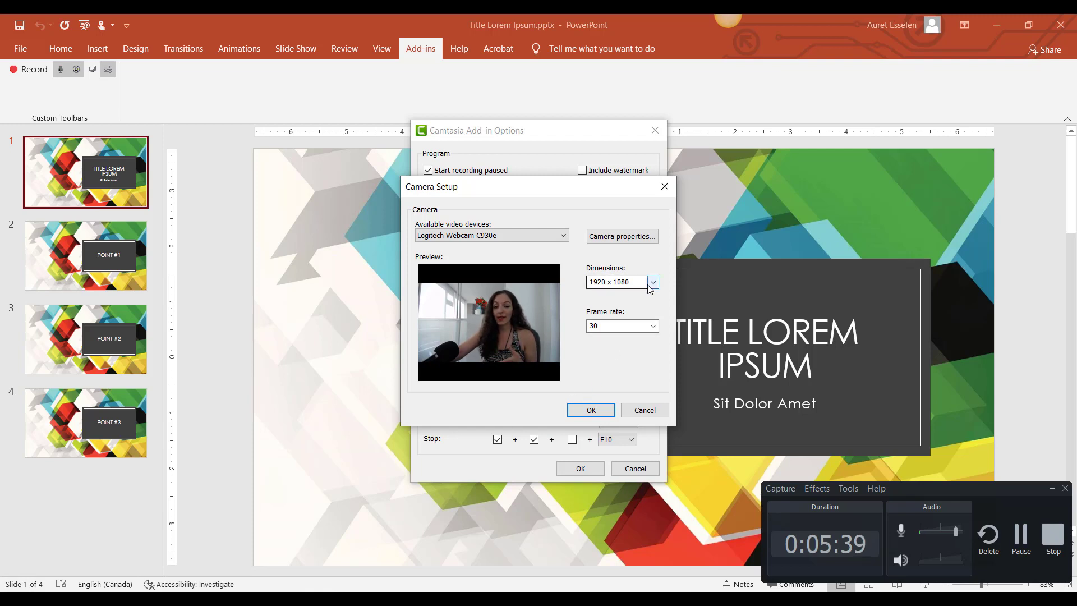
click(592, 411)
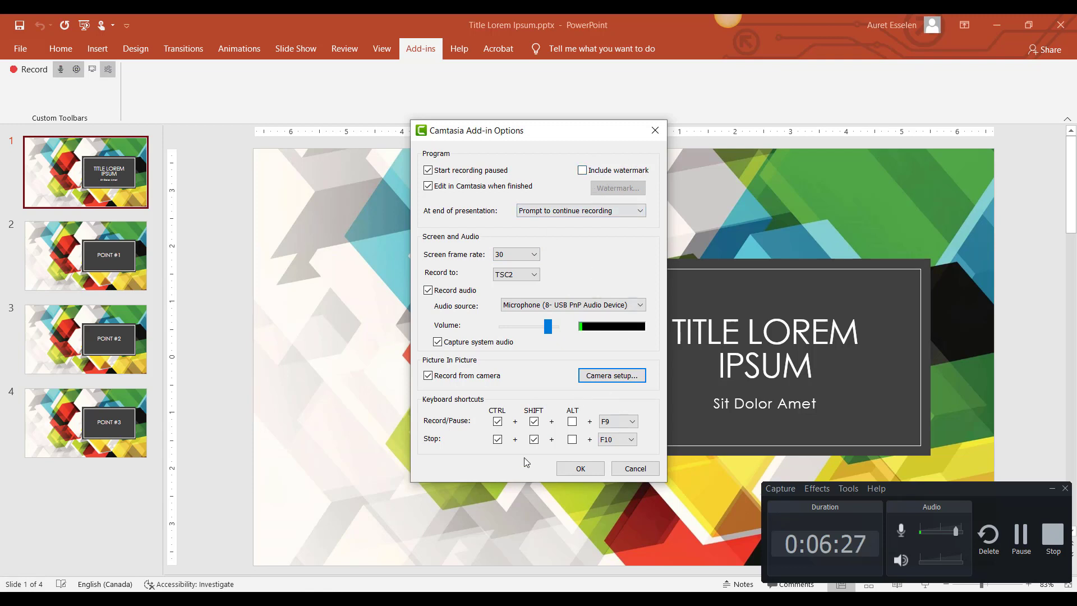
Accept the Camtasia recording options and acknowledge the Stop shortcut warning
click(580, 469)
click(609, 362)
Record the full Title Lorem Ipsum slide show with Camtasia through POINT #3, then stop
click(636, 470)
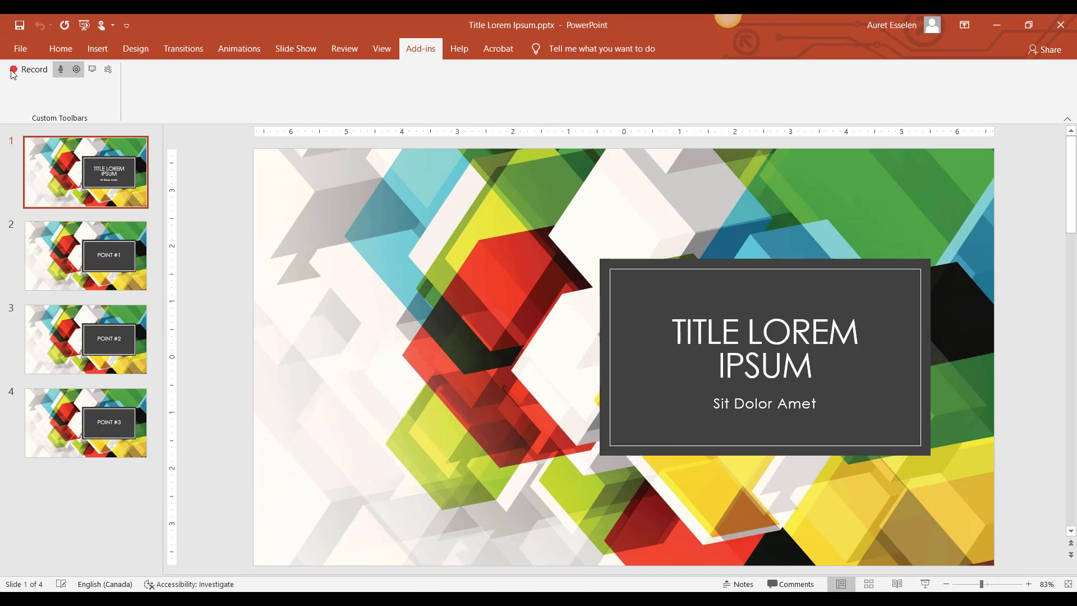
click(30, 70)
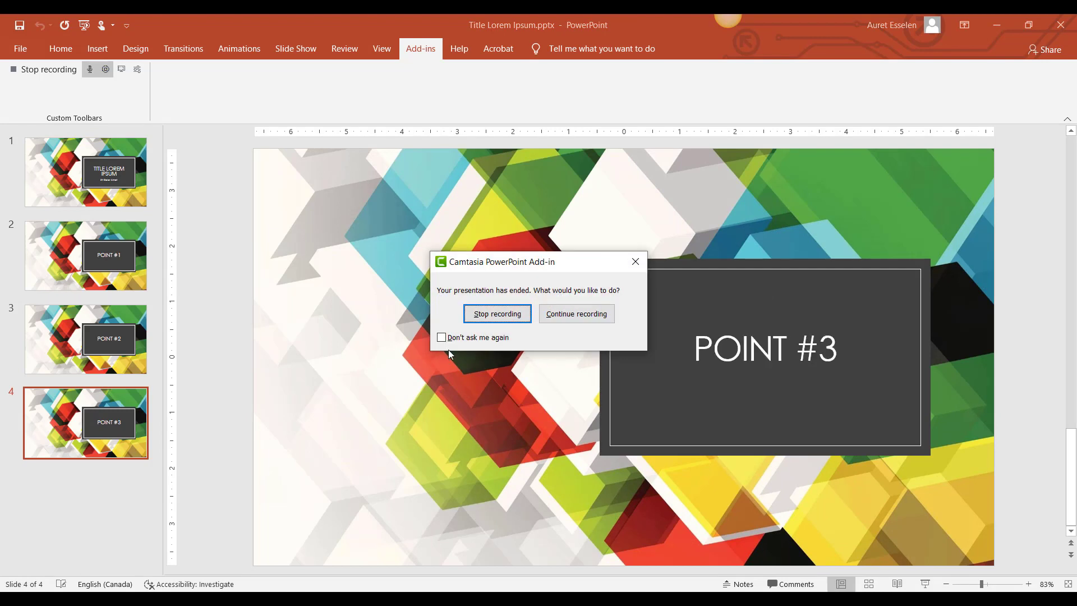
click(496, 316)
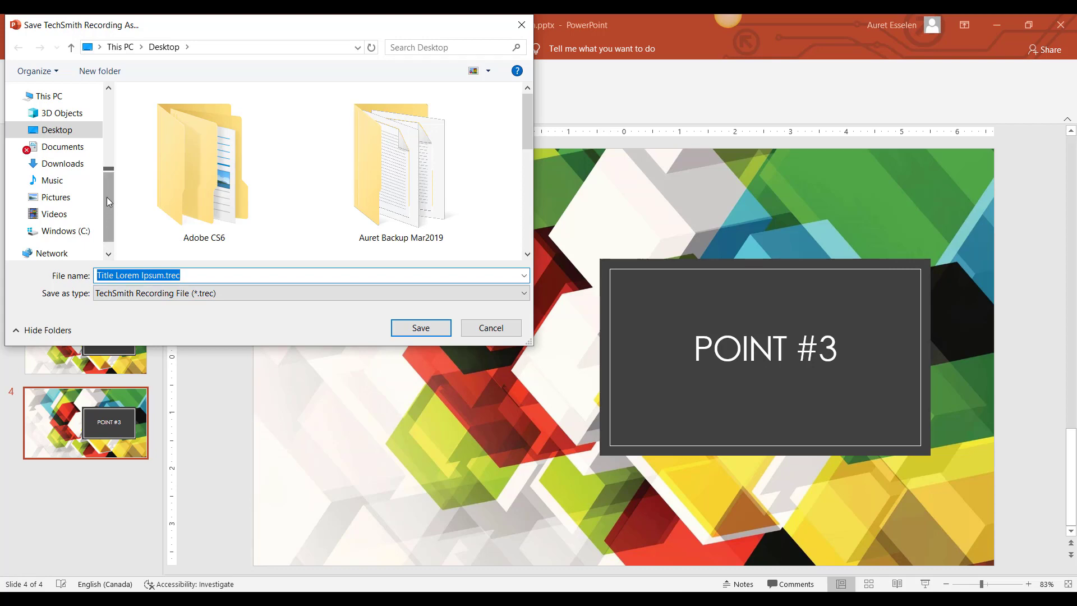
Save the recording as Title Lorem Ipsum.trec, replacing the old file, and choose Edit your recording
scroll(105, 185, up, 1)
click(431, 329)
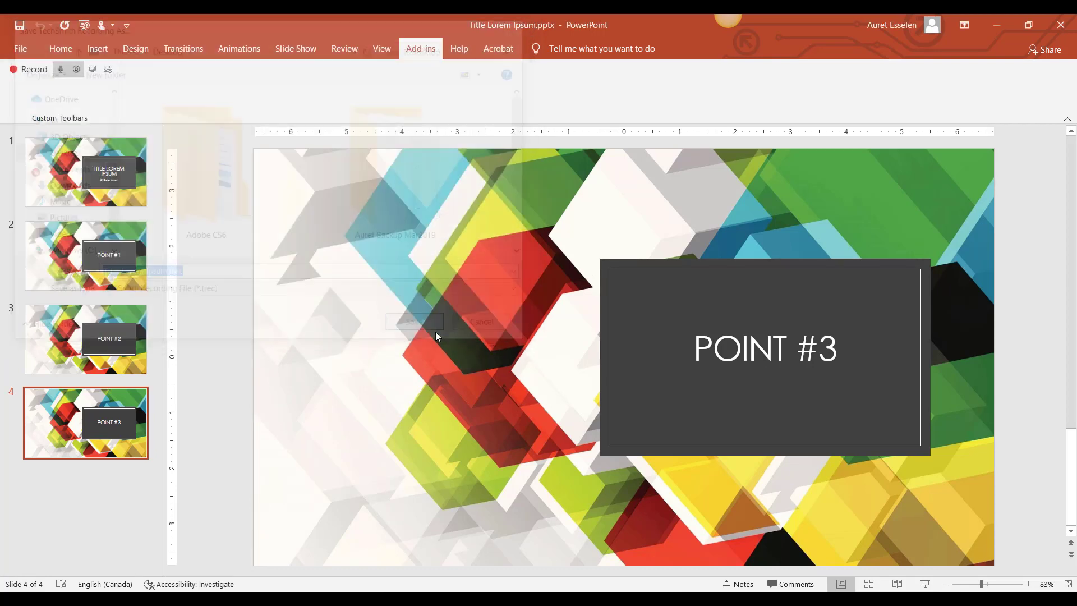
click(517, 364)
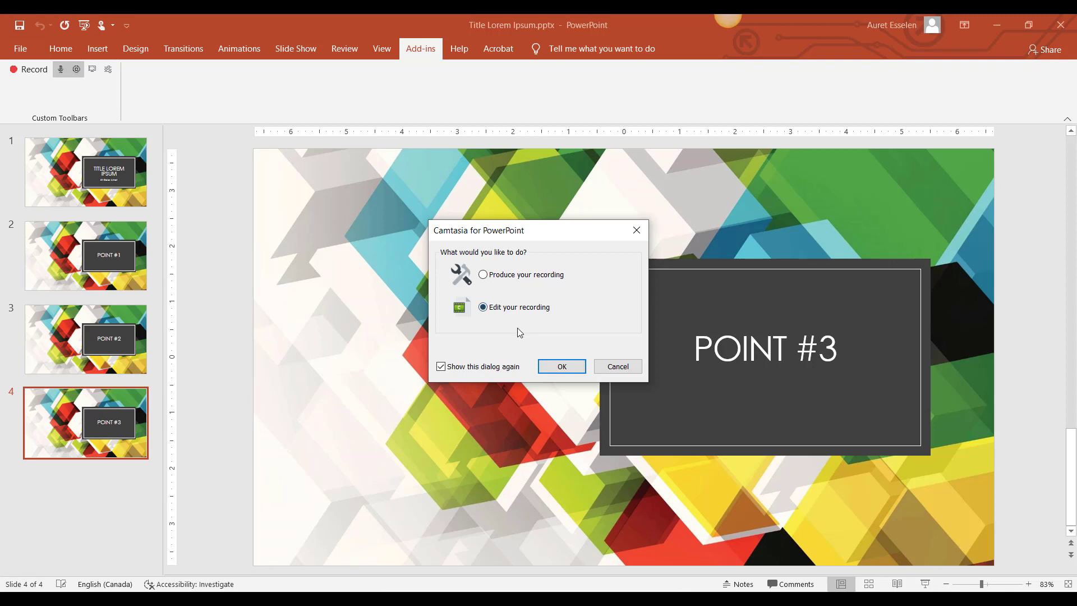
click(559, 367)
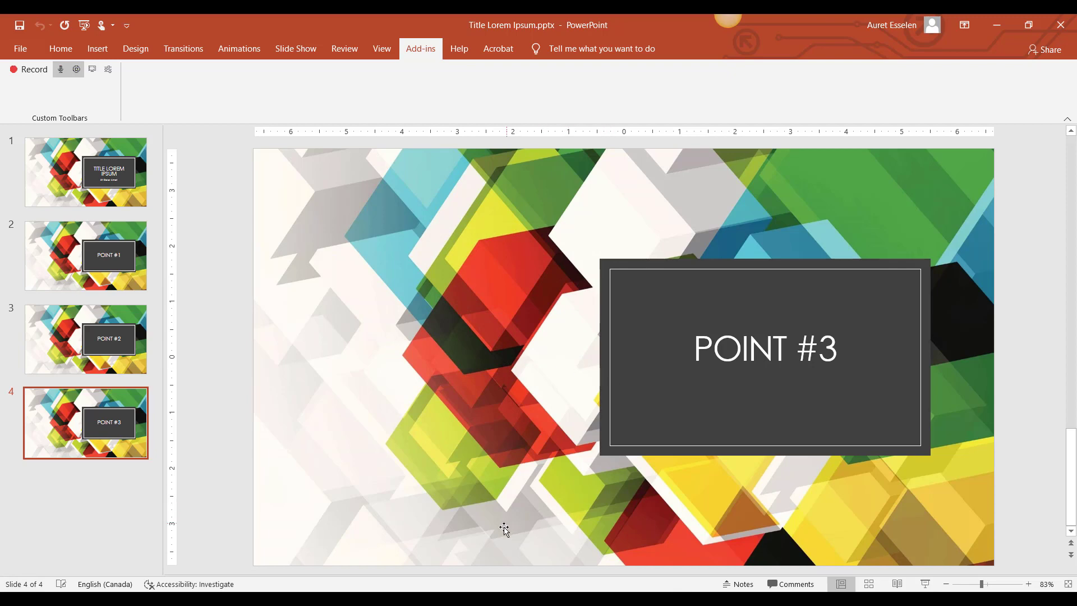
Delete the old Rec 06-27-20_005 screen and audio clips from the Camtasia timeline
click(466, 599)
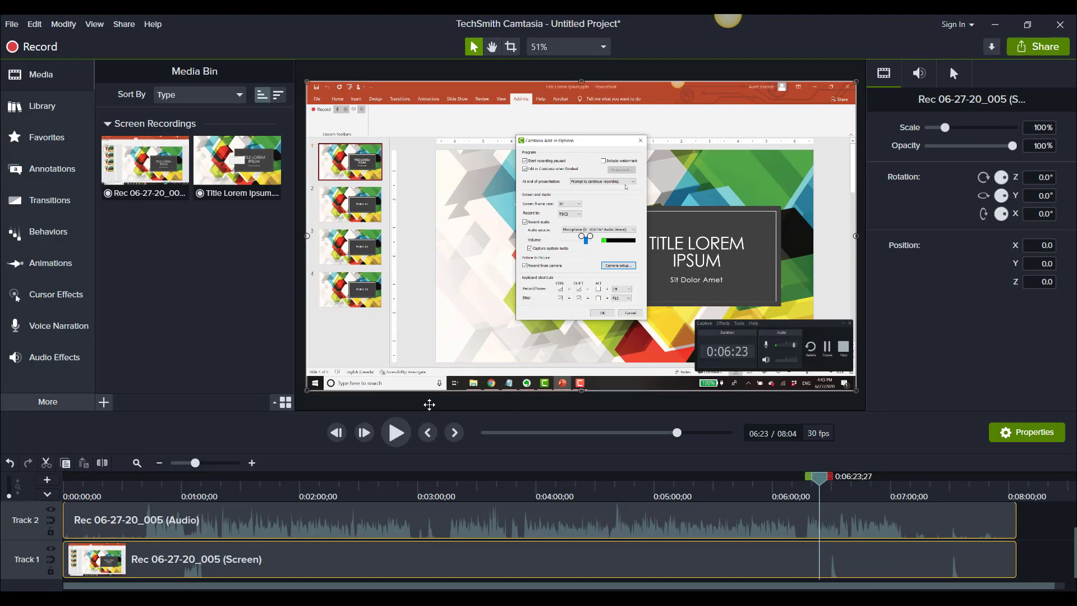
click(1030, 523)
click(964, 558)
key(Delete)
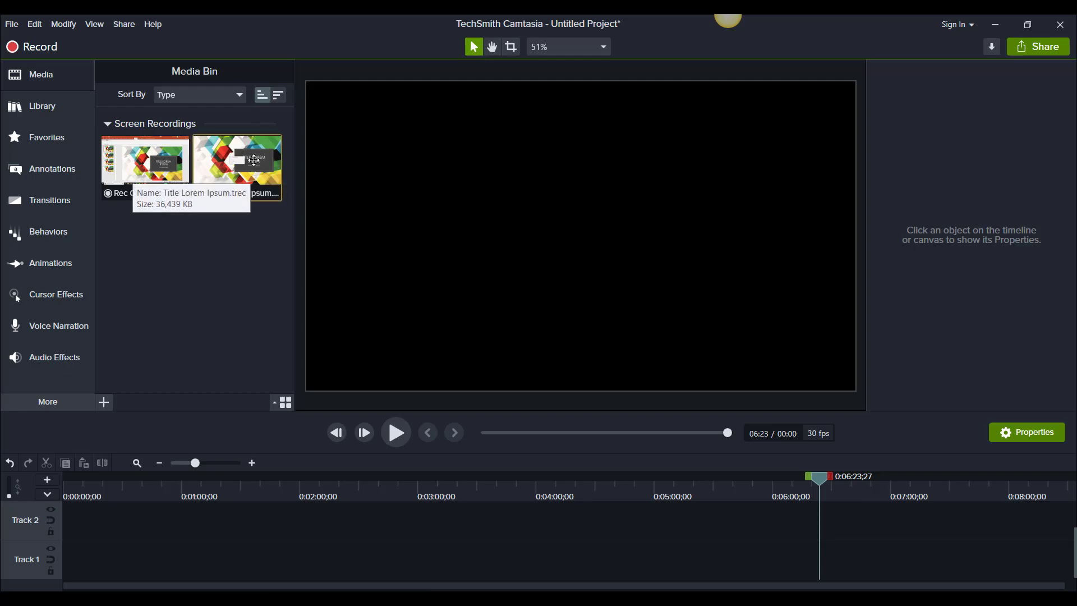
Add the Title Lorem Ipsum recording to the timeline, starting at zero
drag(254, 161, 67, 559)
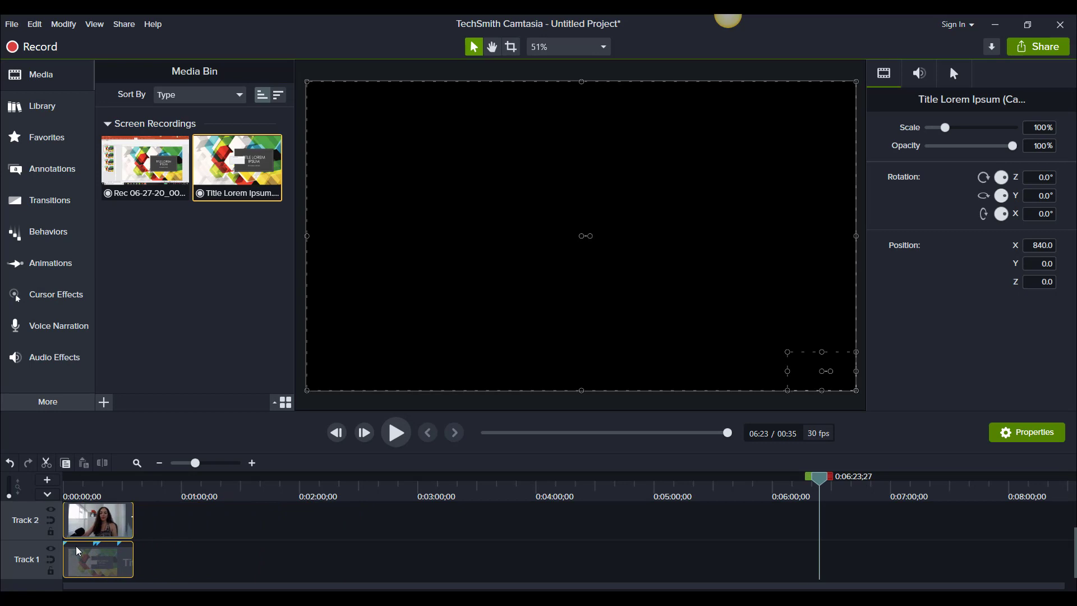
click(79, 492)
mouse_move(80, 481)
mouse_down()
mouse_move(89, 480)
mouse_move(75, 480)
mouse_up()
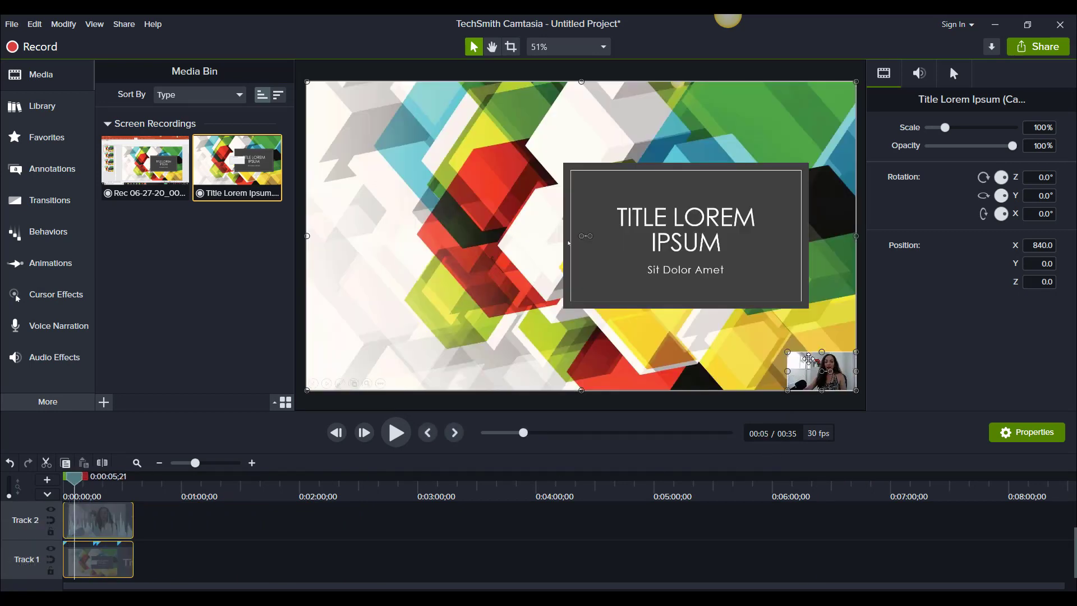
Move the webcam overlay to the upper left and scale it to 37.2%
click(808, 358)
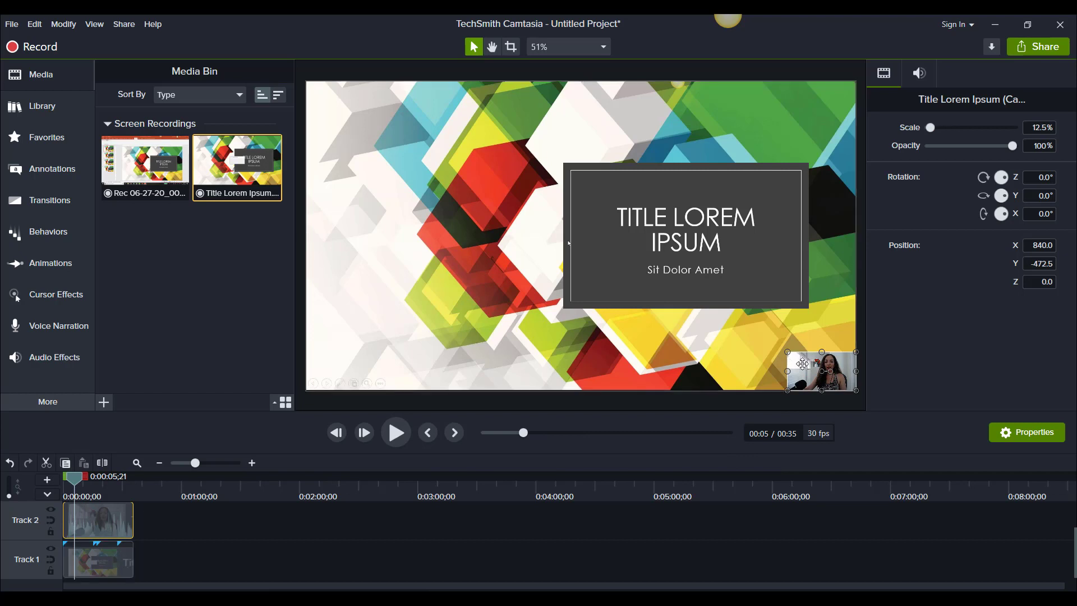
drag(803, 364, 424, 216)
drag(846, 394, 544, 293)
drag(485, 251, 489, 250)
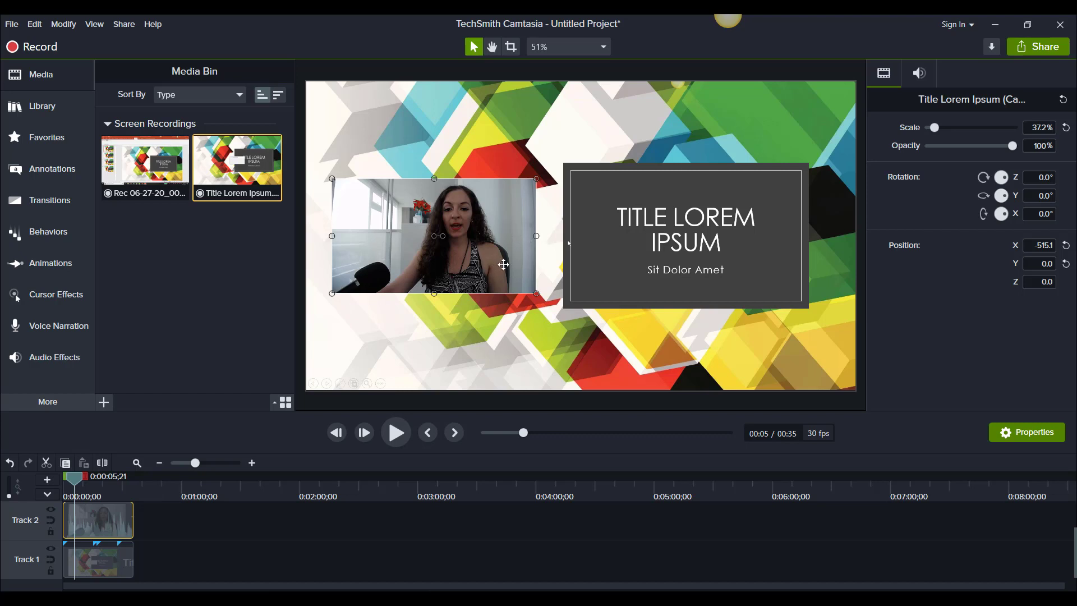
Nudge the webcam overlay right to X -477.9, just beside the title box
drag(506, 264, 518, 264)
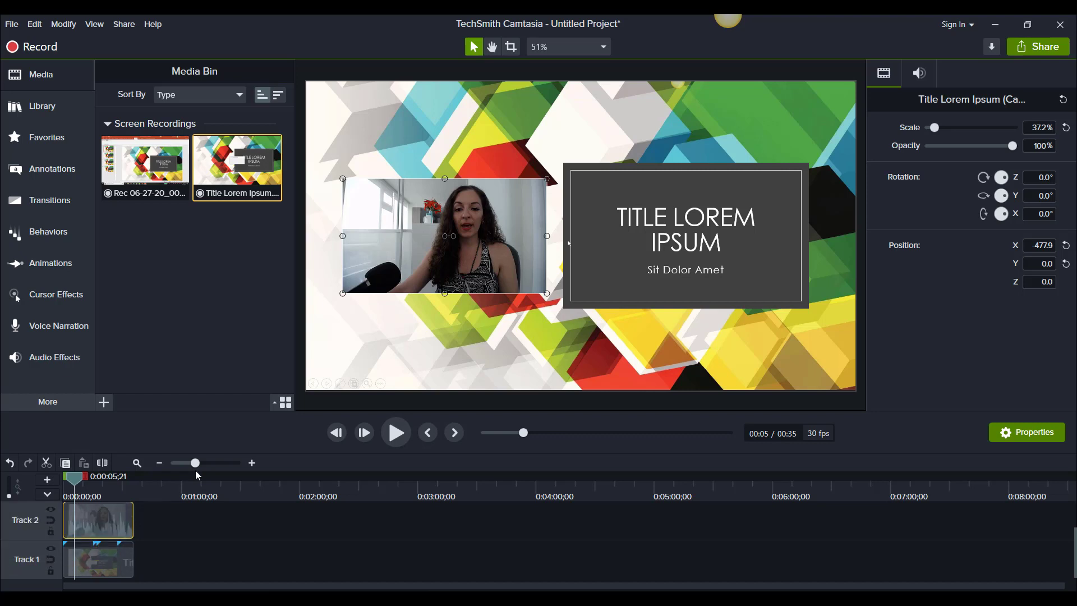
click(216, 463)
drag(217, 463, 200, 463)
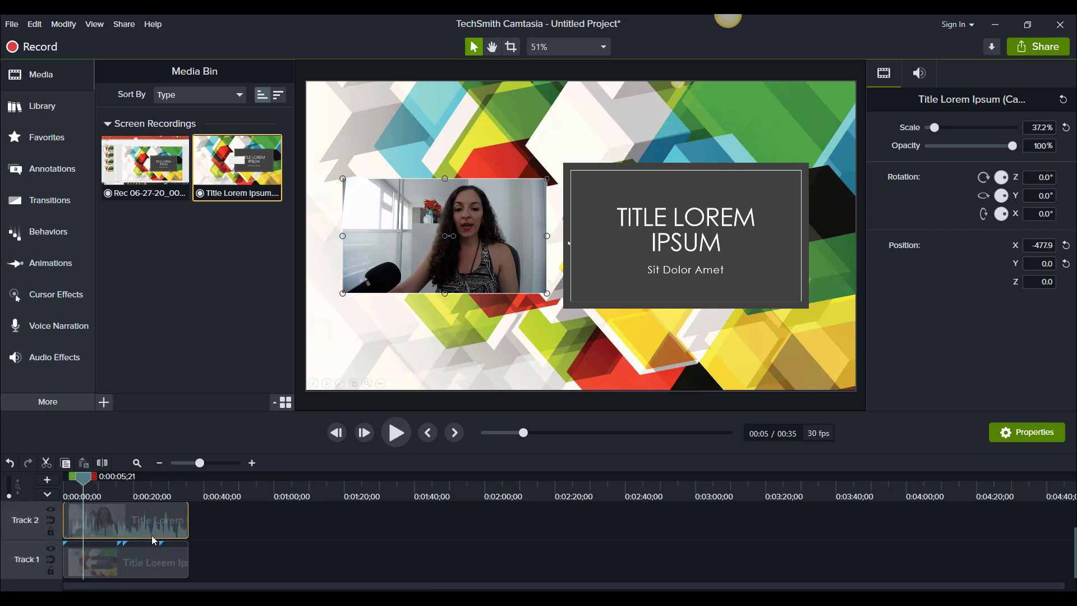
Scrub through the recording to about 28 seconds, checking the slide and webcam clips
drag(87, 486, 128, 488)
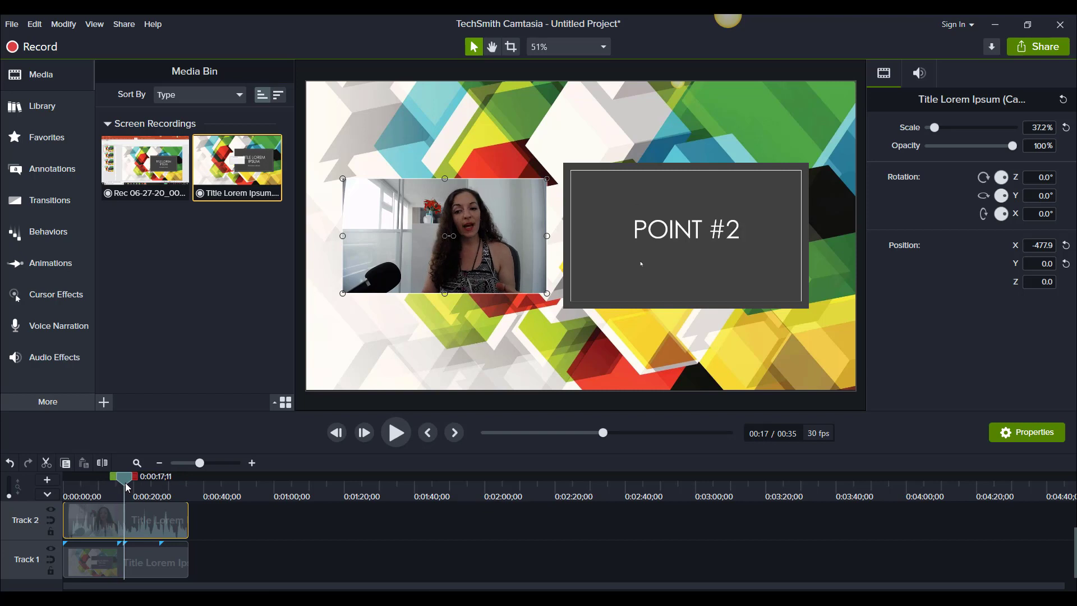
drag(127, 487, 127, 523)
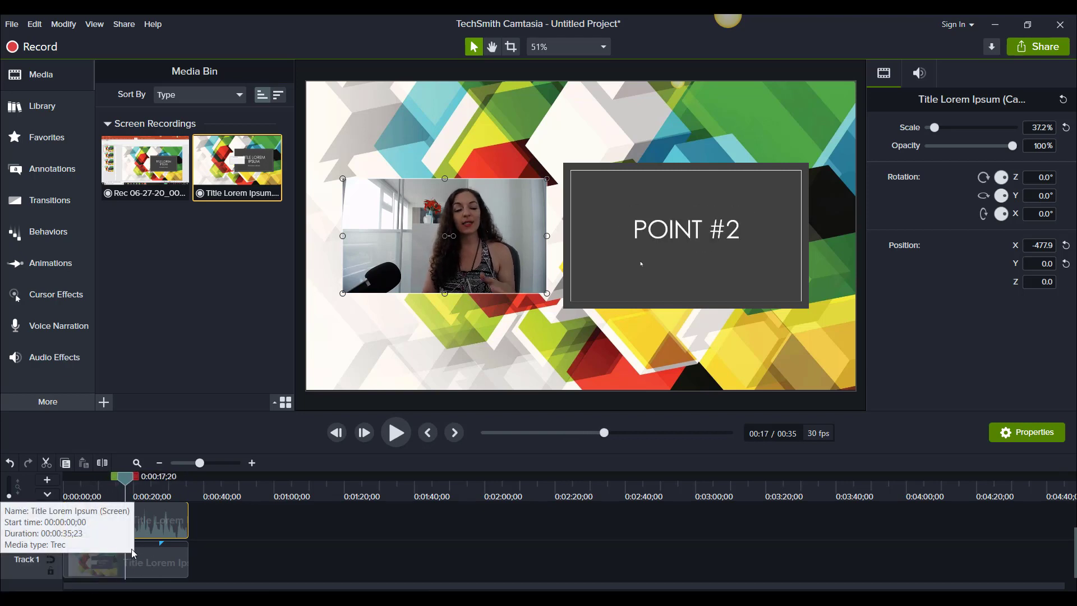
mouse_move(154, 568)
mouse_down()
mouse_move(193, 567)
mouse_move(139, 568)
mouse_up()
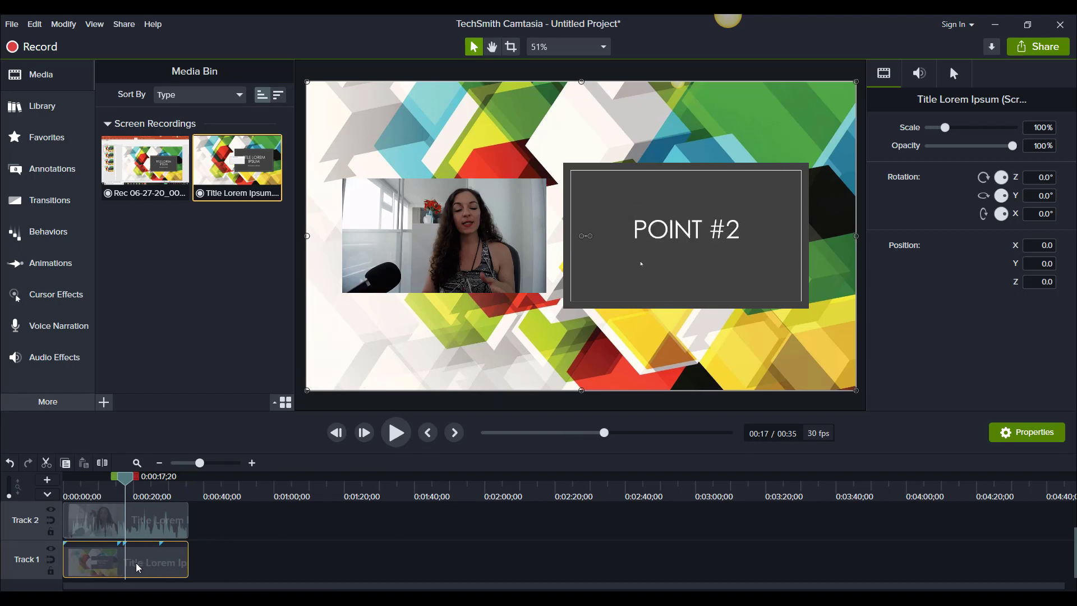
drag(161, 518, 85, 523)
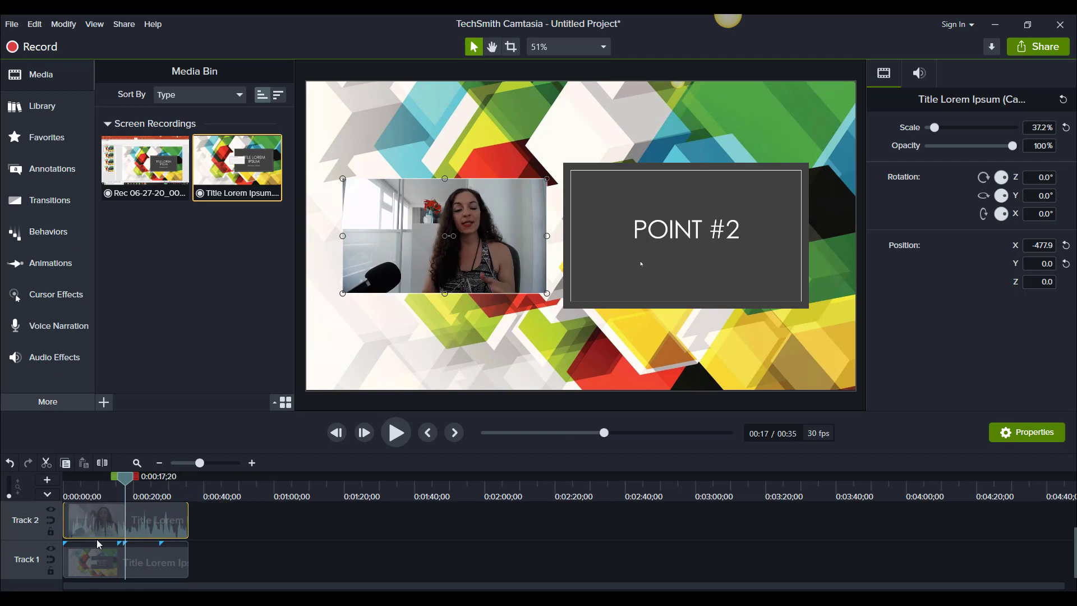
mouse_move(125, 481)
mouse_down()
mouse_move(164, 482)
mouse_move(139, 481)
mouse_up()
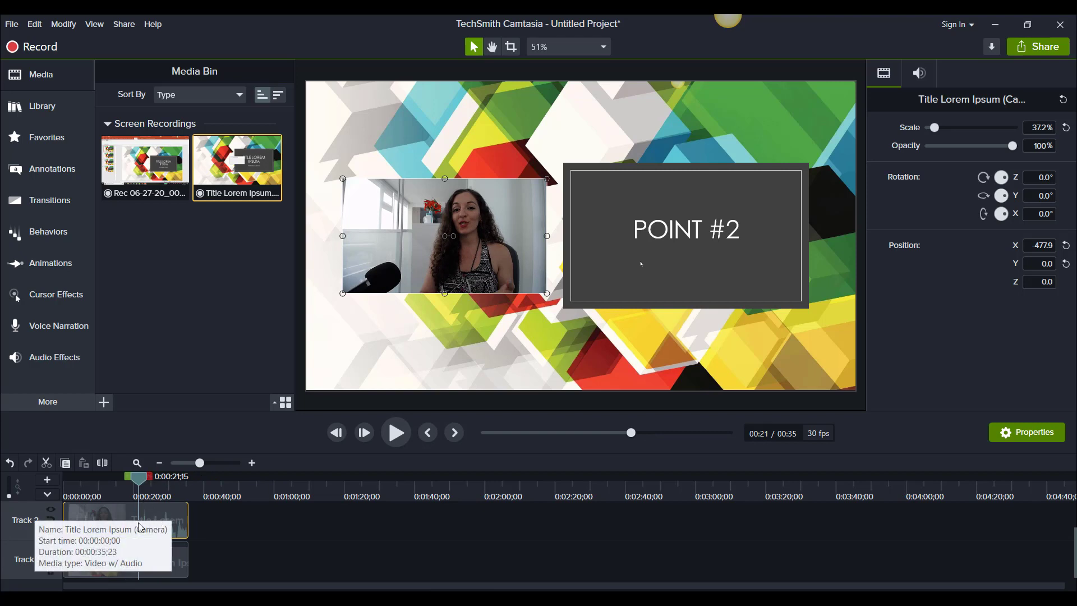
Split the Track 2 webcam clip at about 21 seconds and play from 24 seconds to review
drag(200, 463, 206, 463)
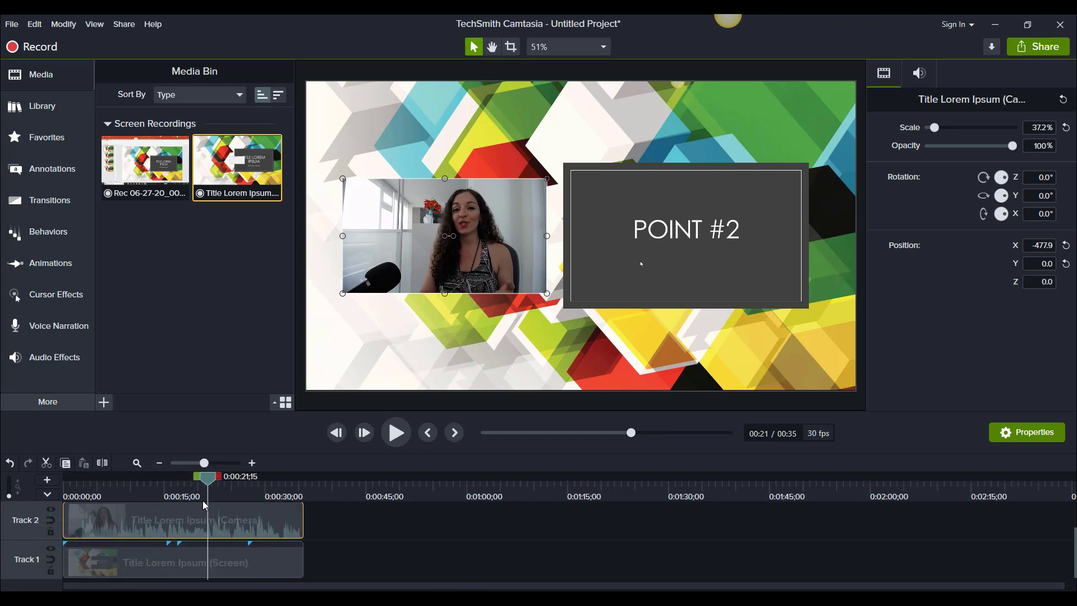
click(105, 464)
drag(207, 481, 209, 480)
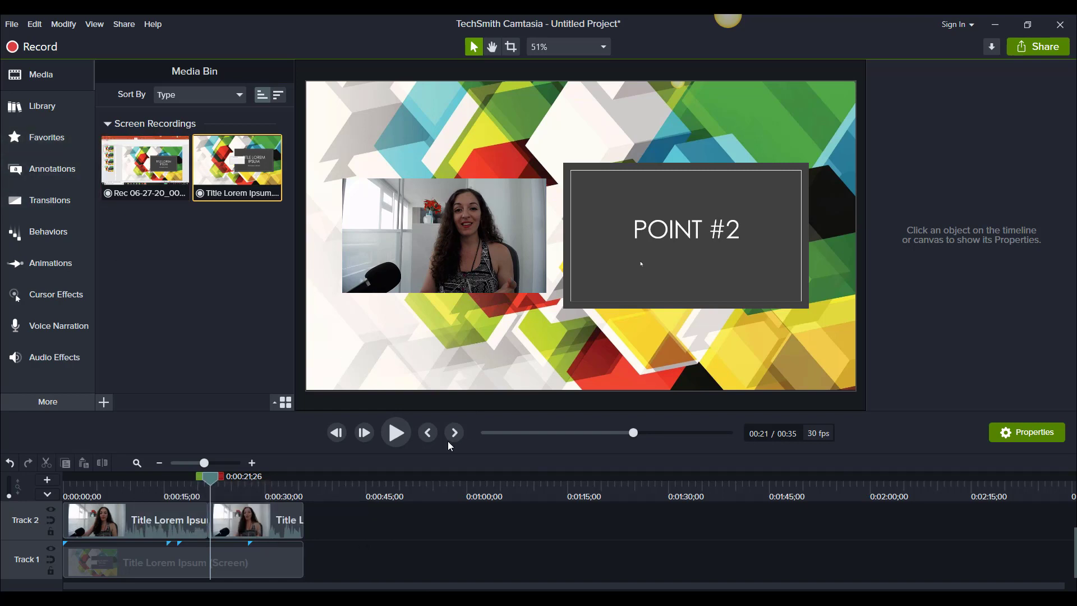
drag(211, 485, 228, 486)
click(397, 440)
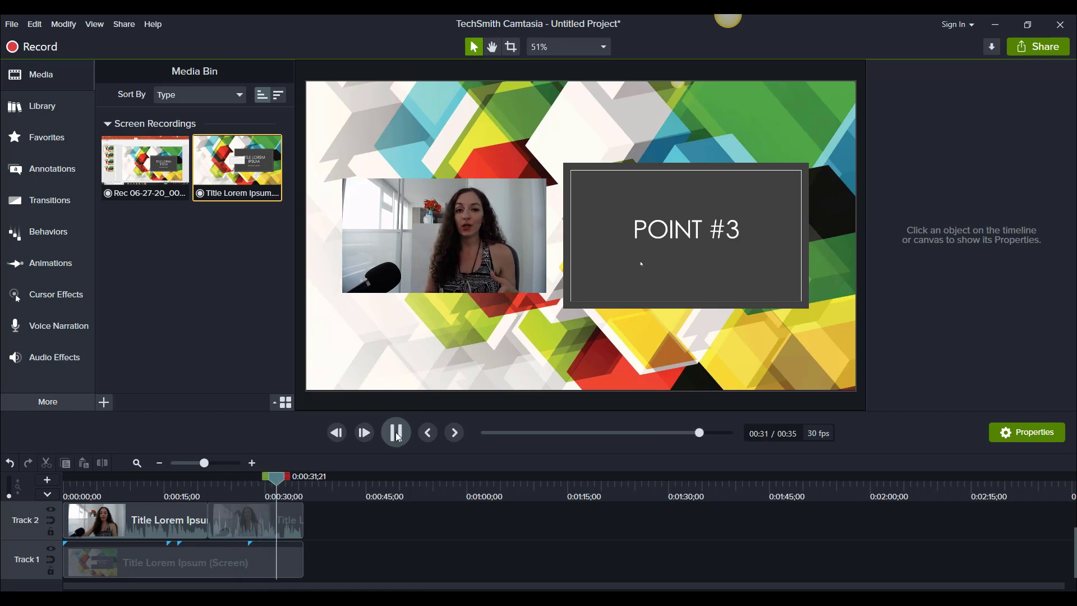
click(397, 434)
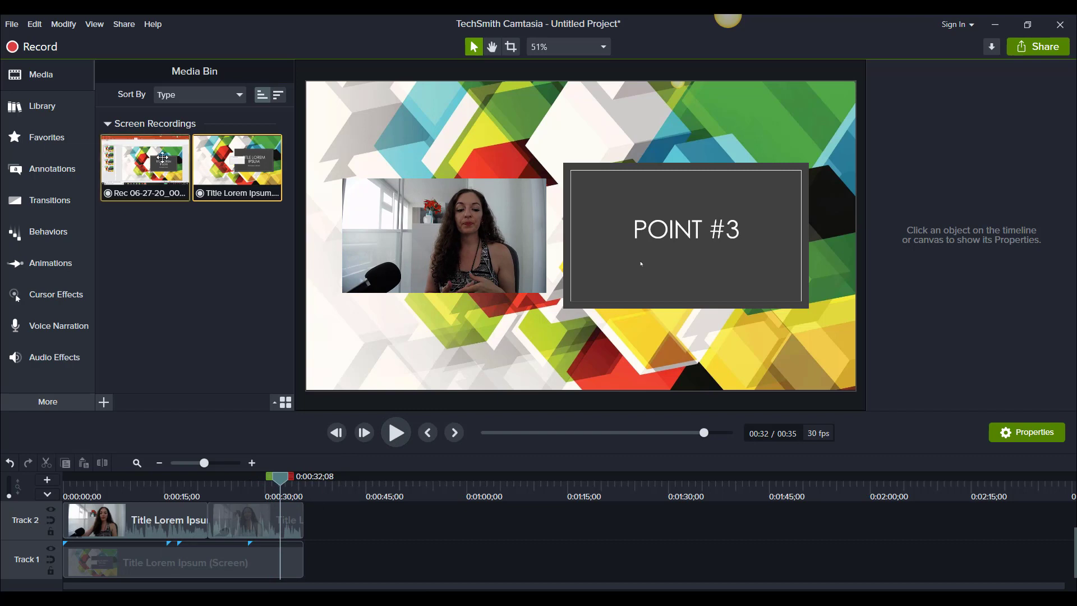
click(124, 29)
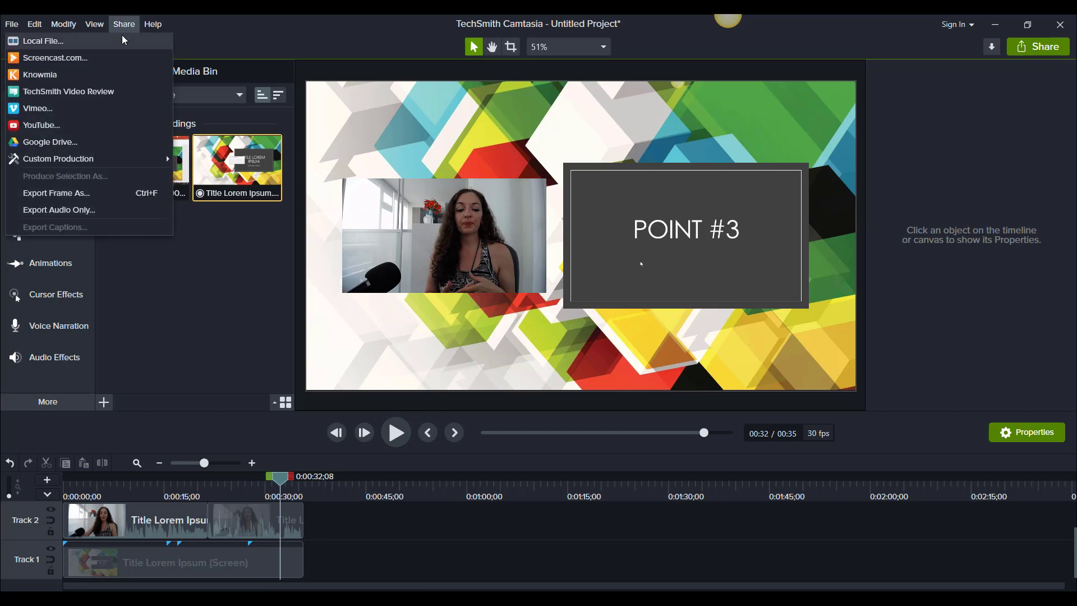
click(124, 40)
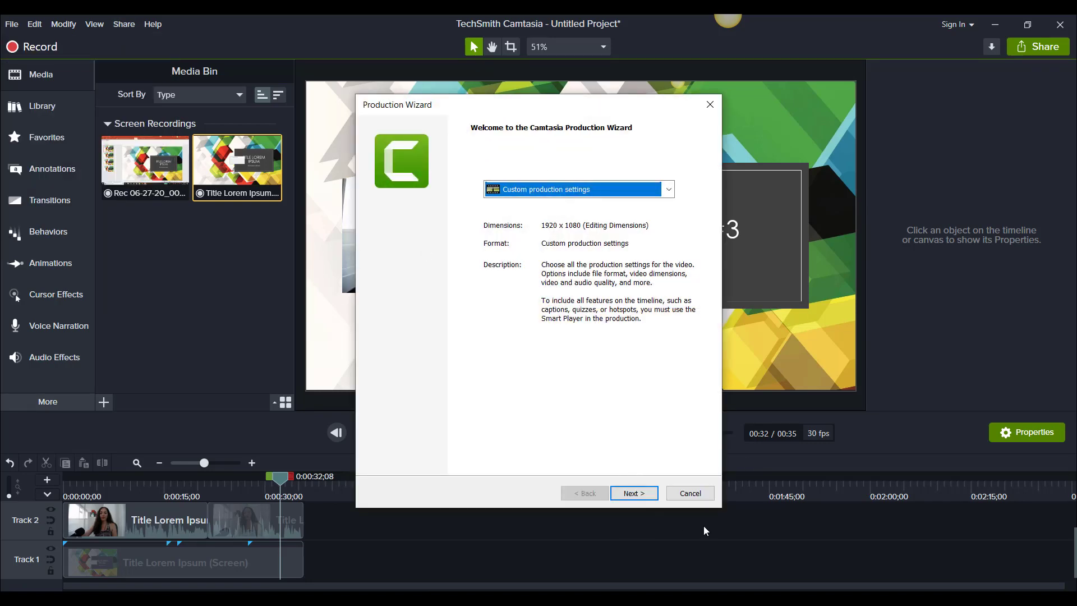
click(668, 190)
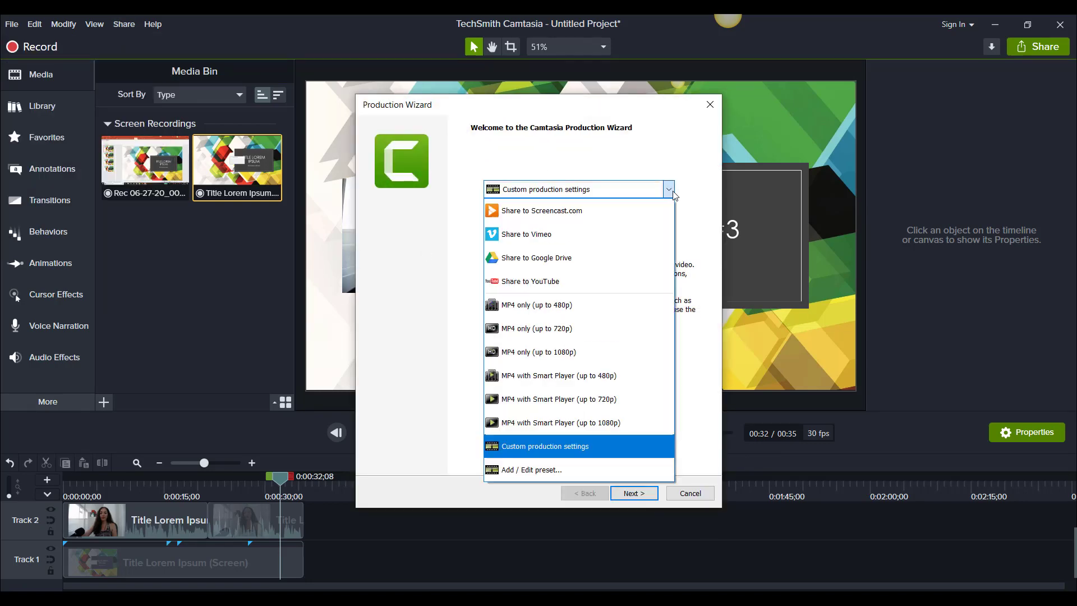
click(604, 360)
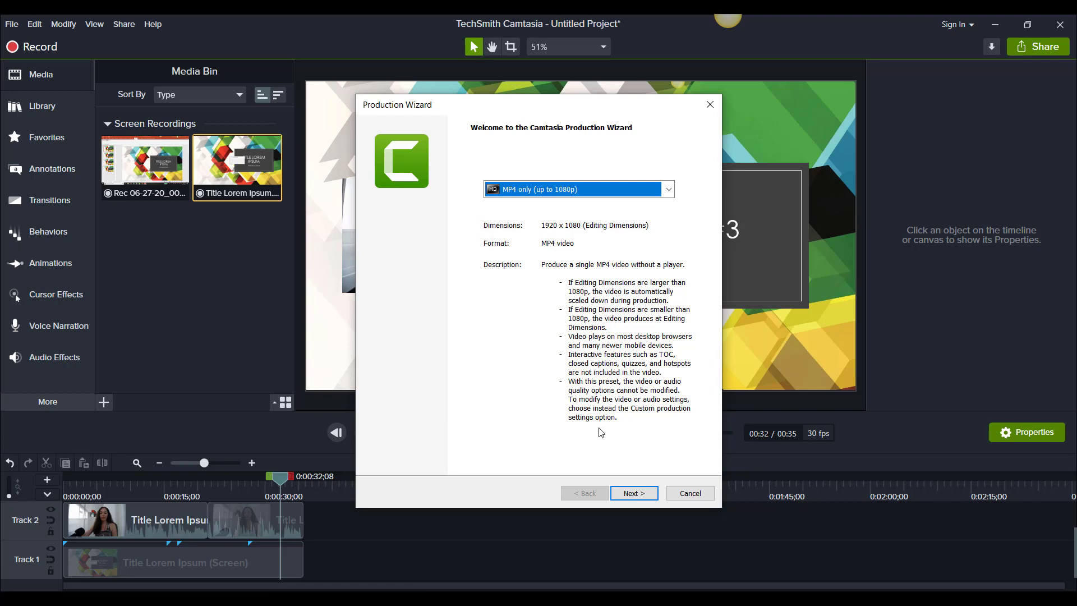
click(691, 493)
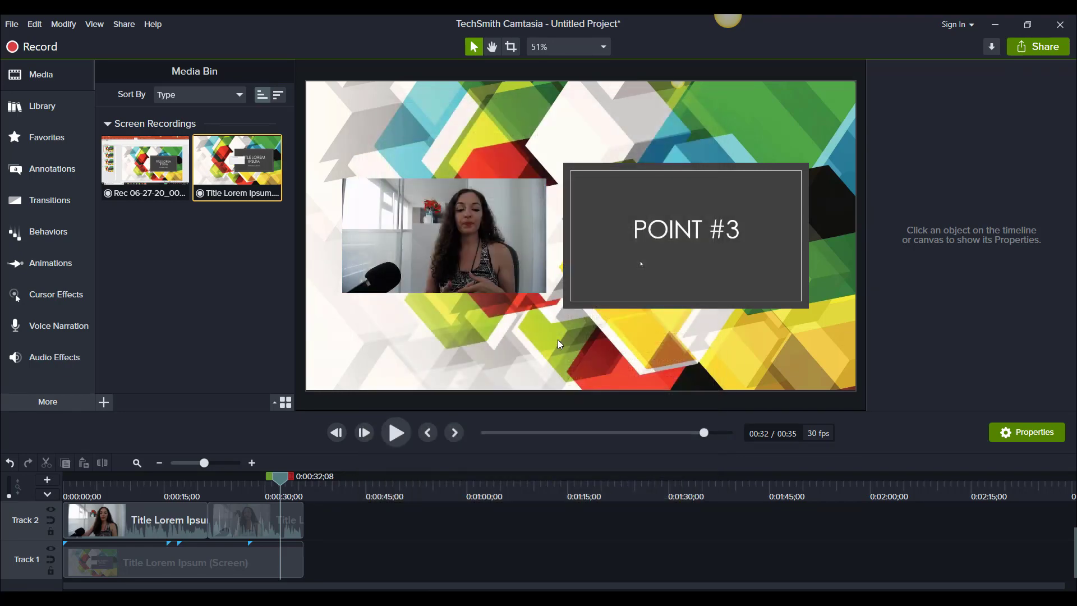